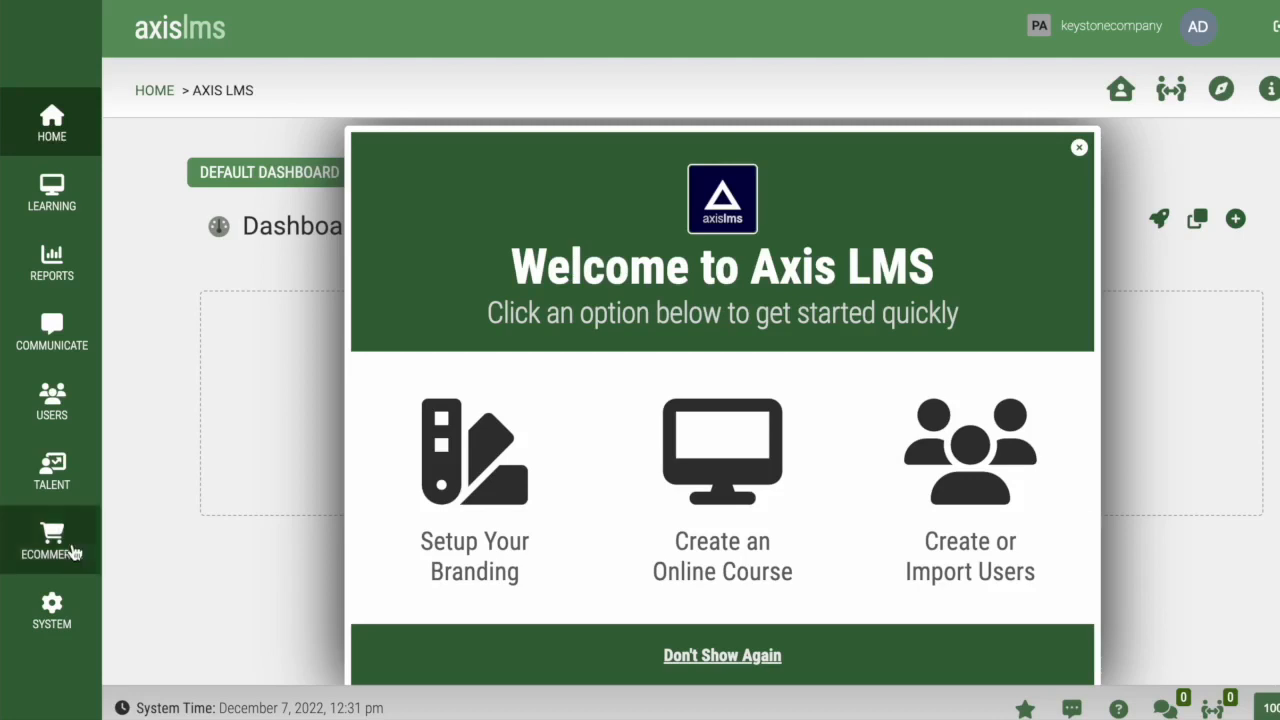
Open the shopping cart's Agent B2B Store Settings and choose Simulated Checkout as the payment gateway.
left_click(72, 553)
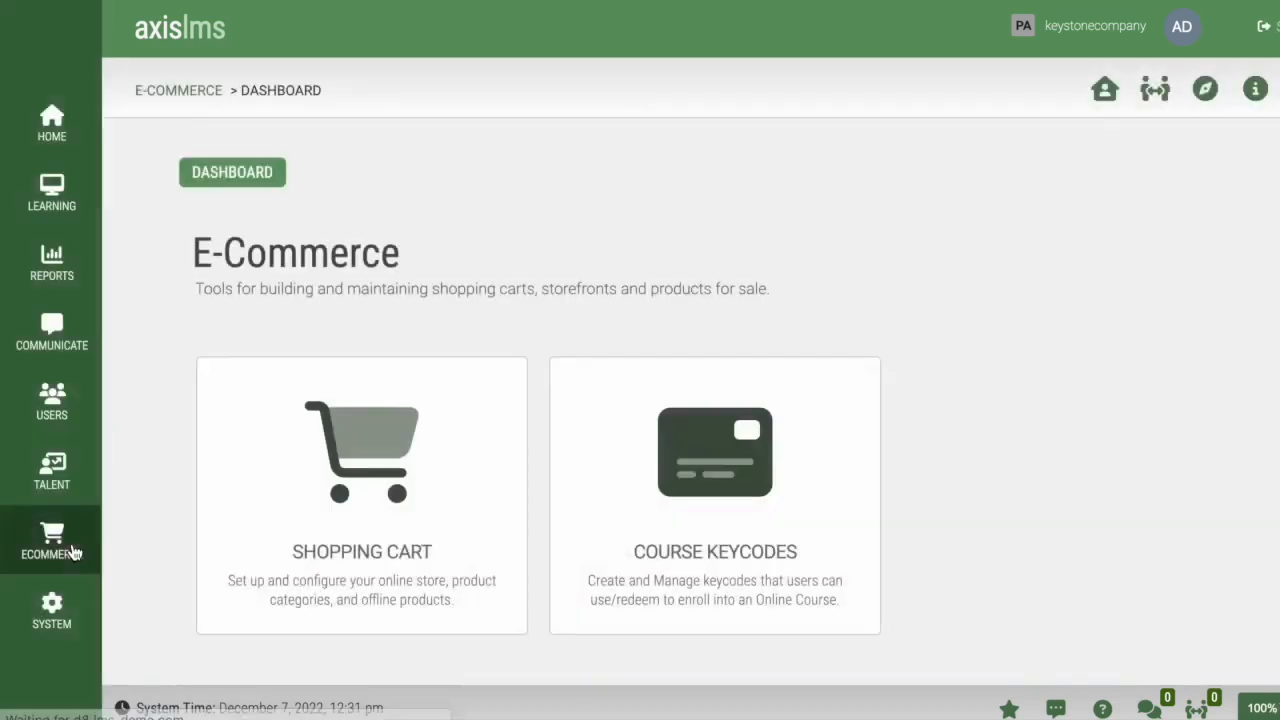
left_click(486, 526)
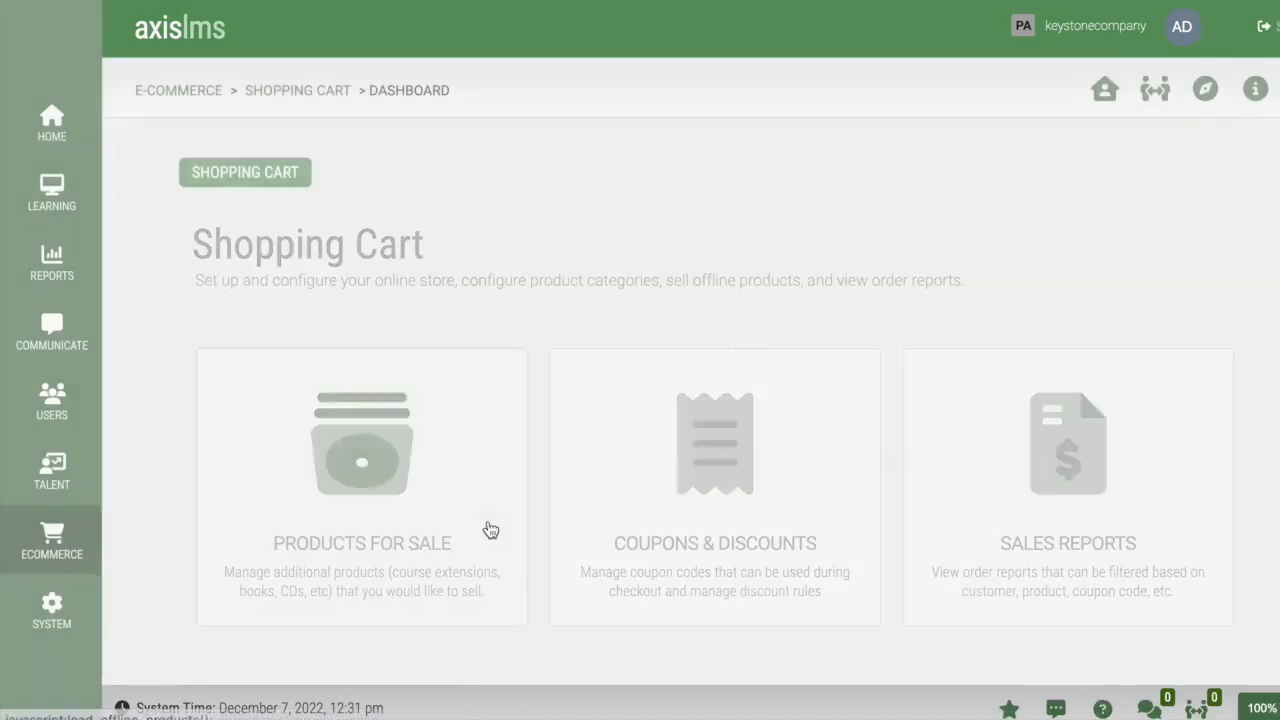
scroll(490, 530, "down", 2)
scroll(490, 530, "down", 1)
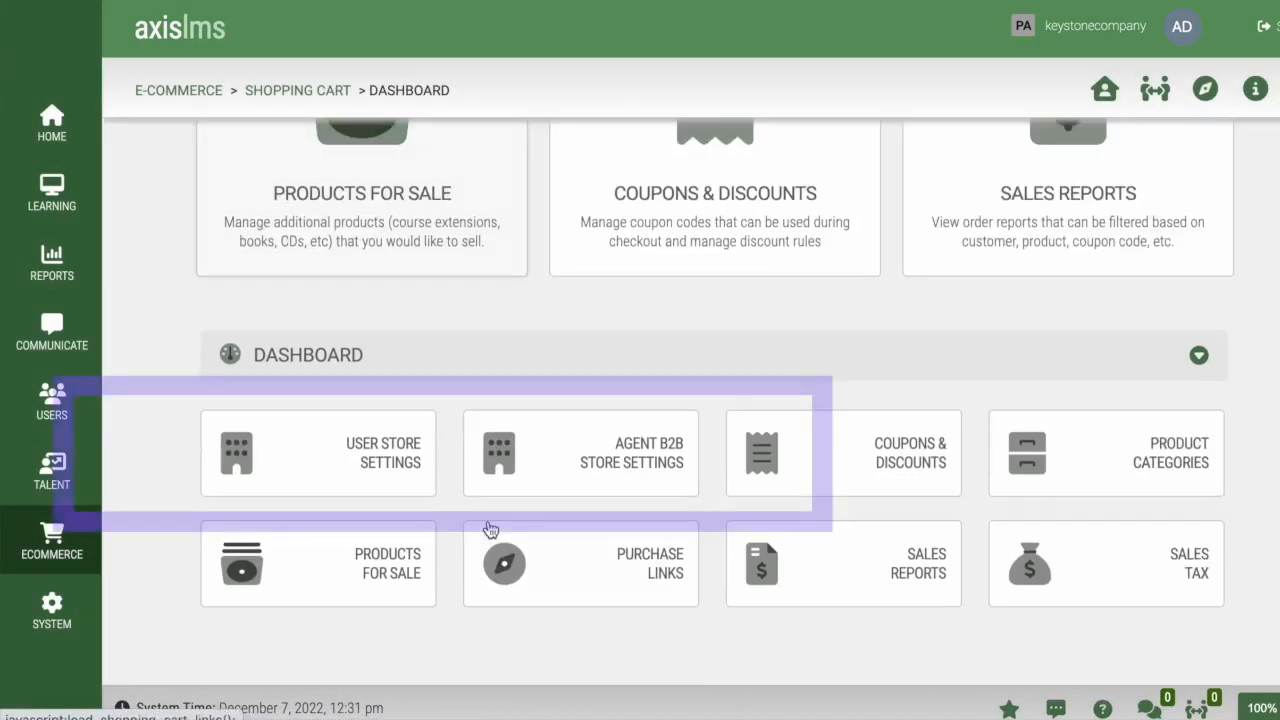
left_click(580, 484)
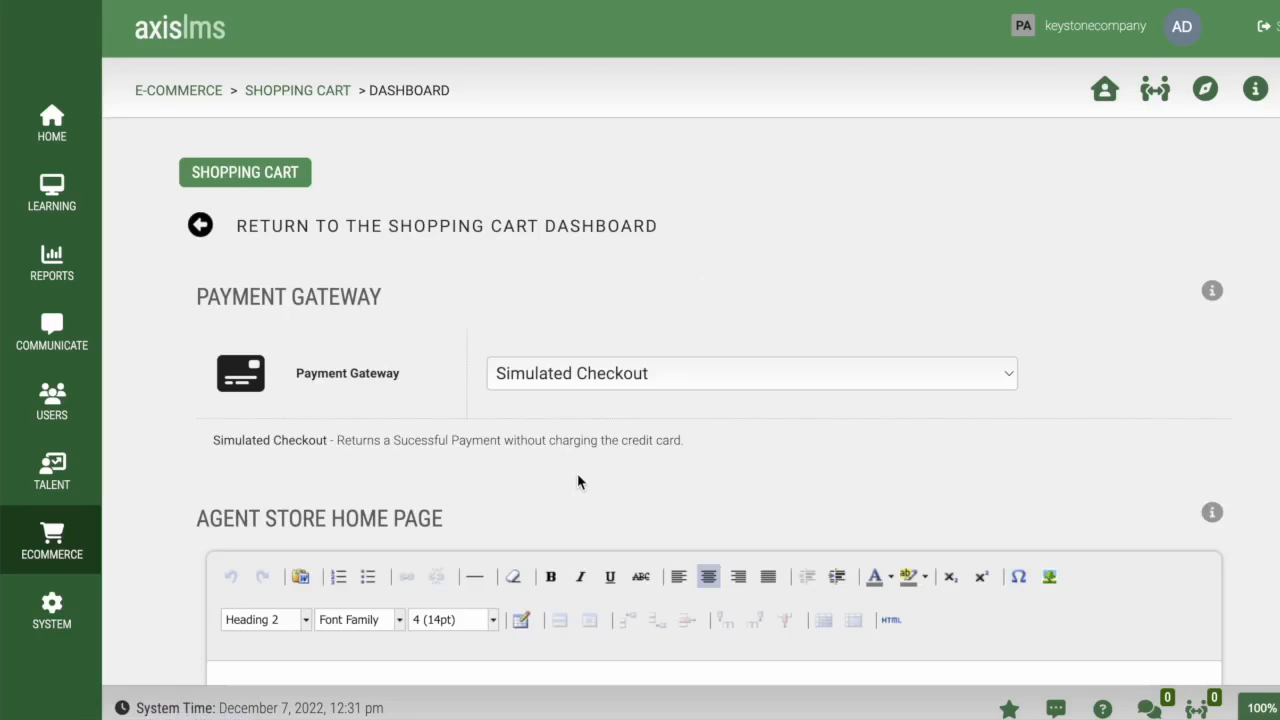
left_click(1012, 383)
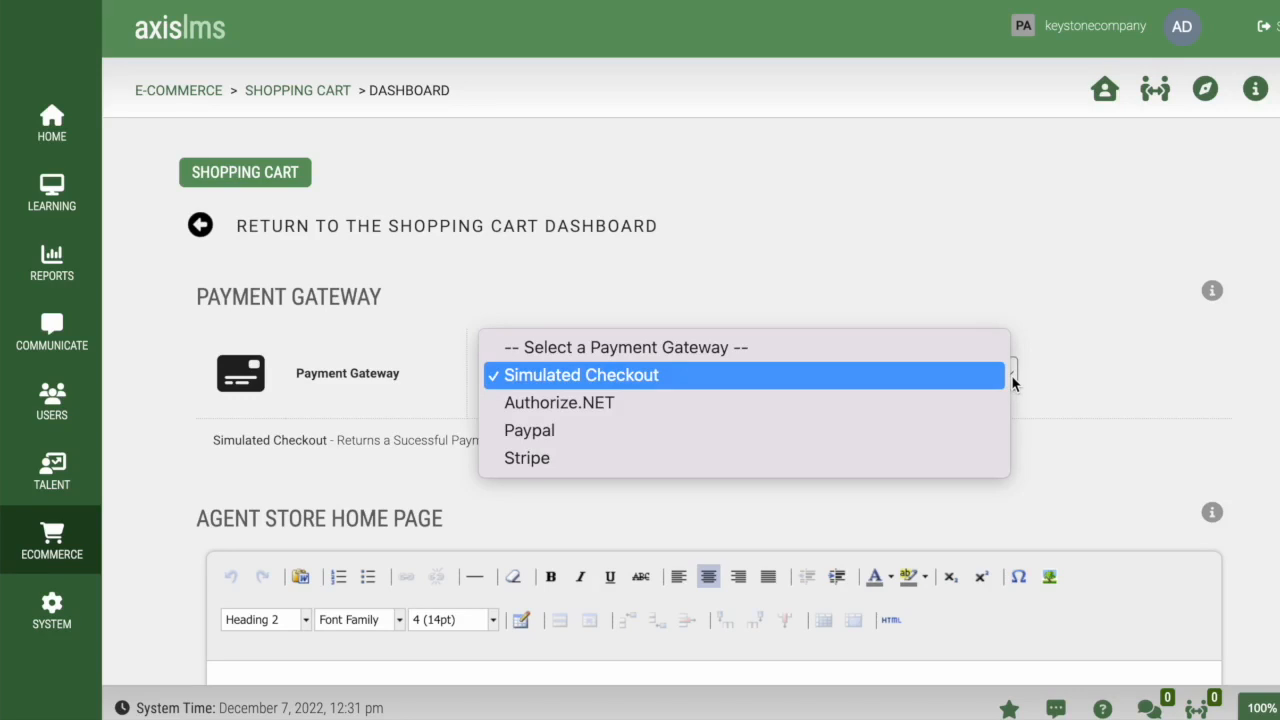
left_click(1009, 375)
Paste the "Welcome to Keystone Auto's Client Store" text into the agent store home page and centre its two-line heading.
scroll(1031, 486, "down", 4)
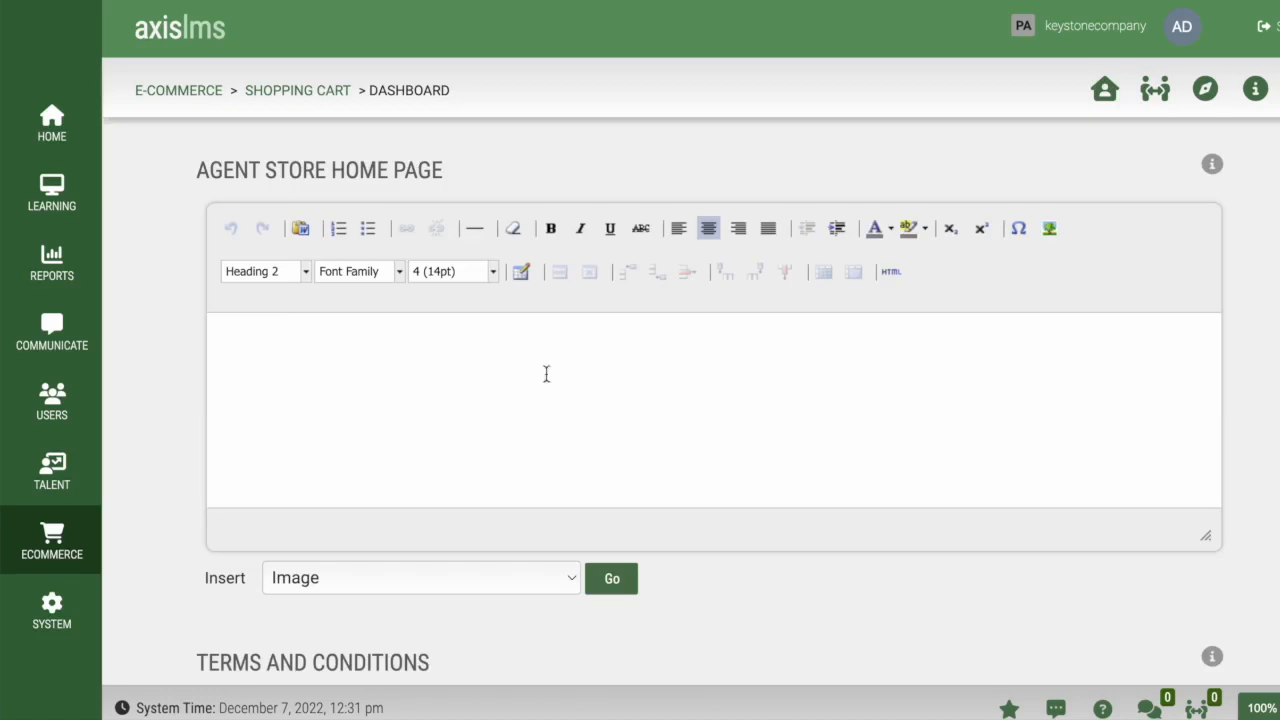
left_click(290, 328)
key("ctrl+v")
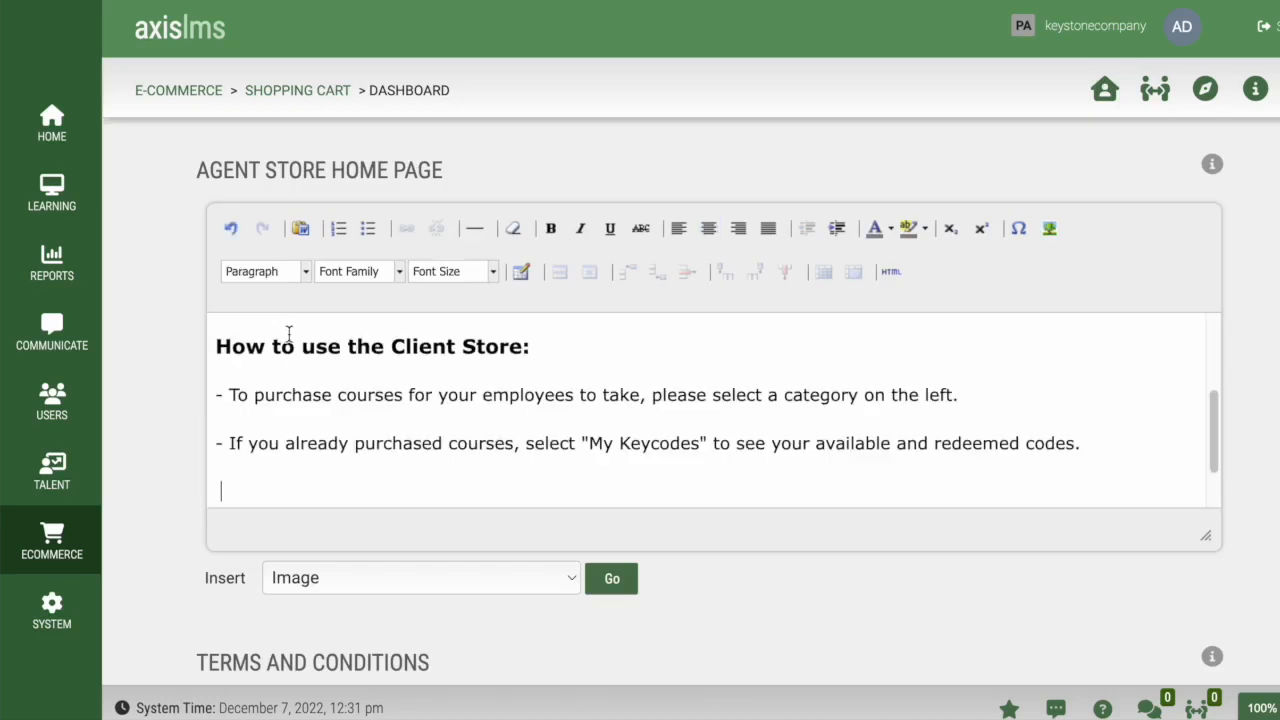
scroll(360, 405, "up", 4)
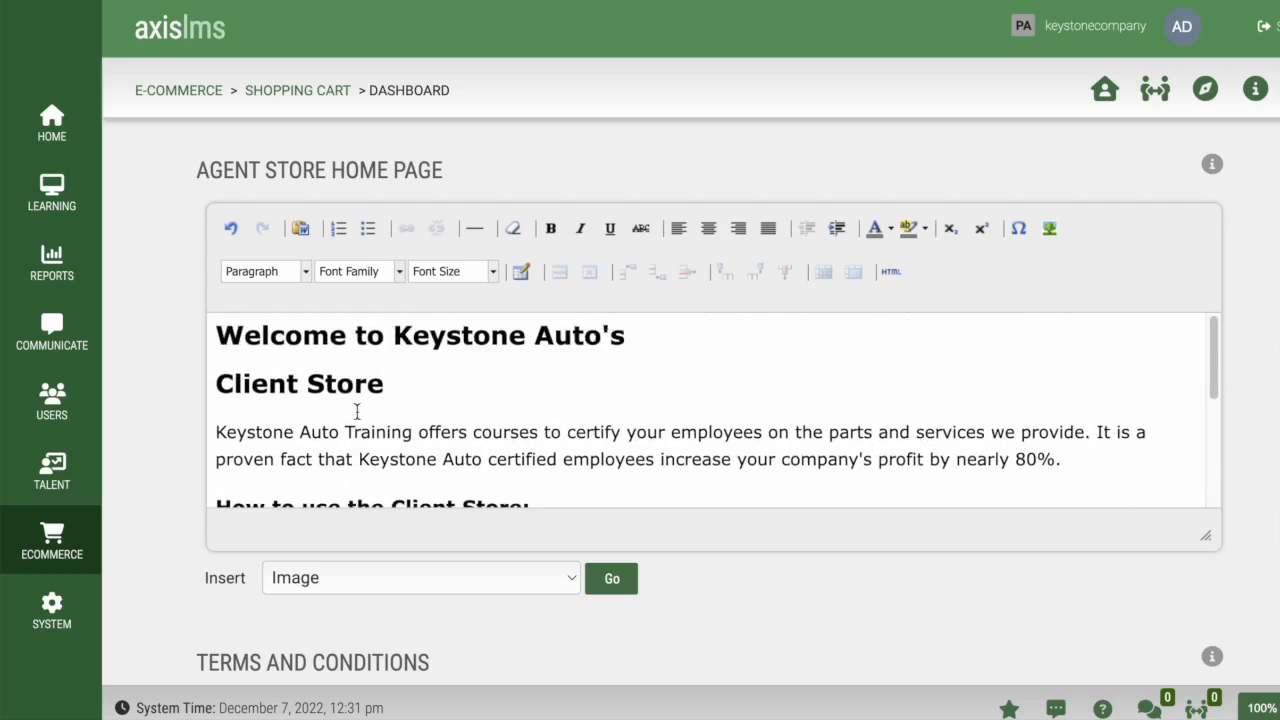
left_click_drag(383, 388, 216, 330)
left_click(708, 228)
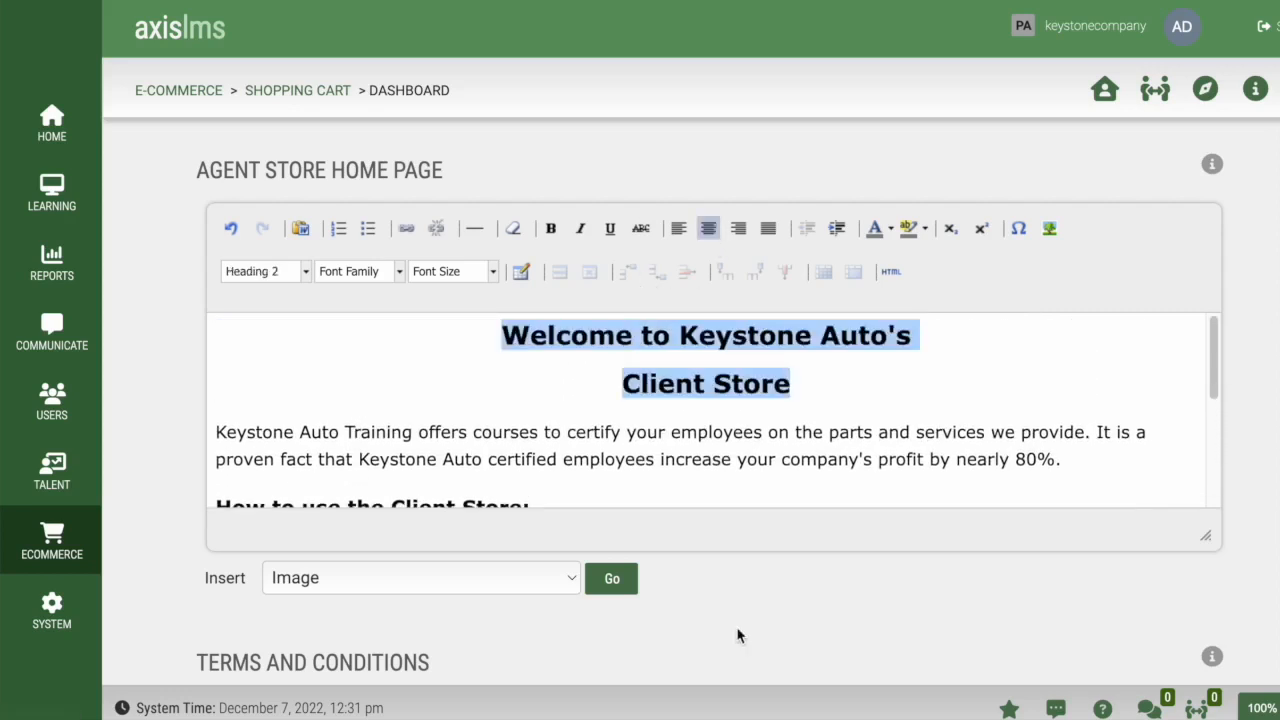
Review the remaining terms, response page and email template sections, and save the agent store settings.
scroll(866, 635, "down", 5)
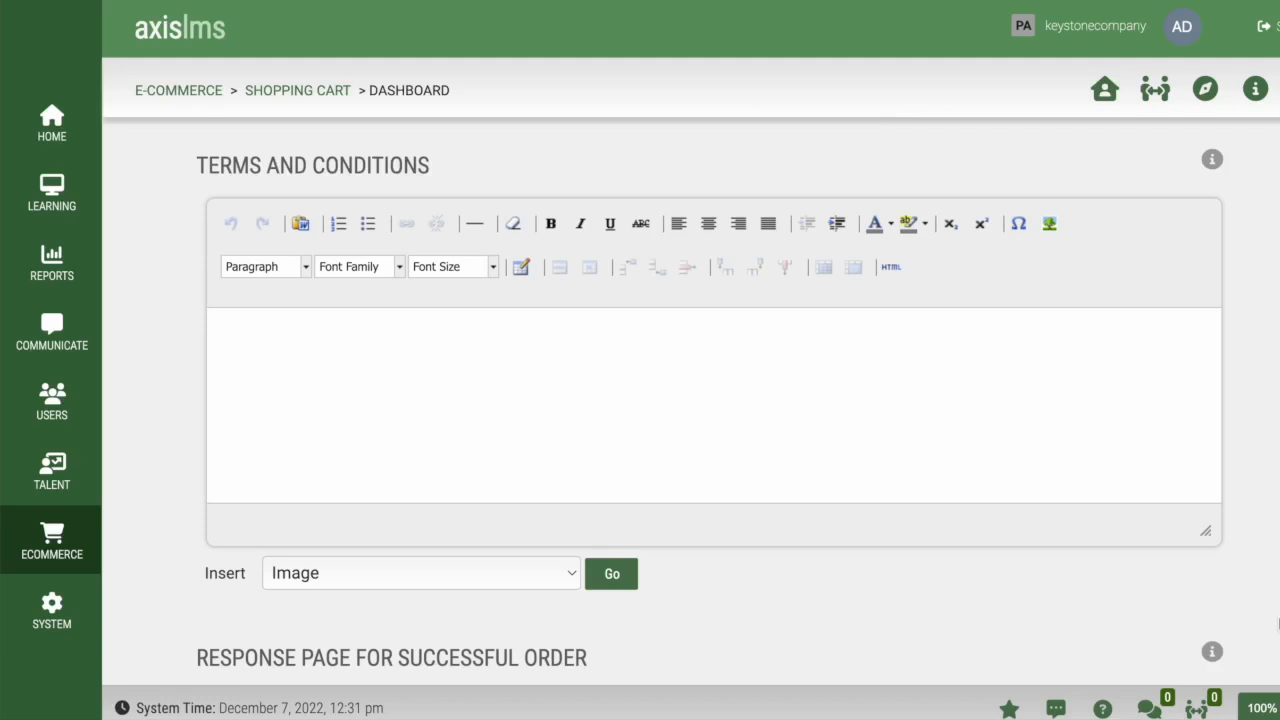
scroll(1278, 624, "down", 5)
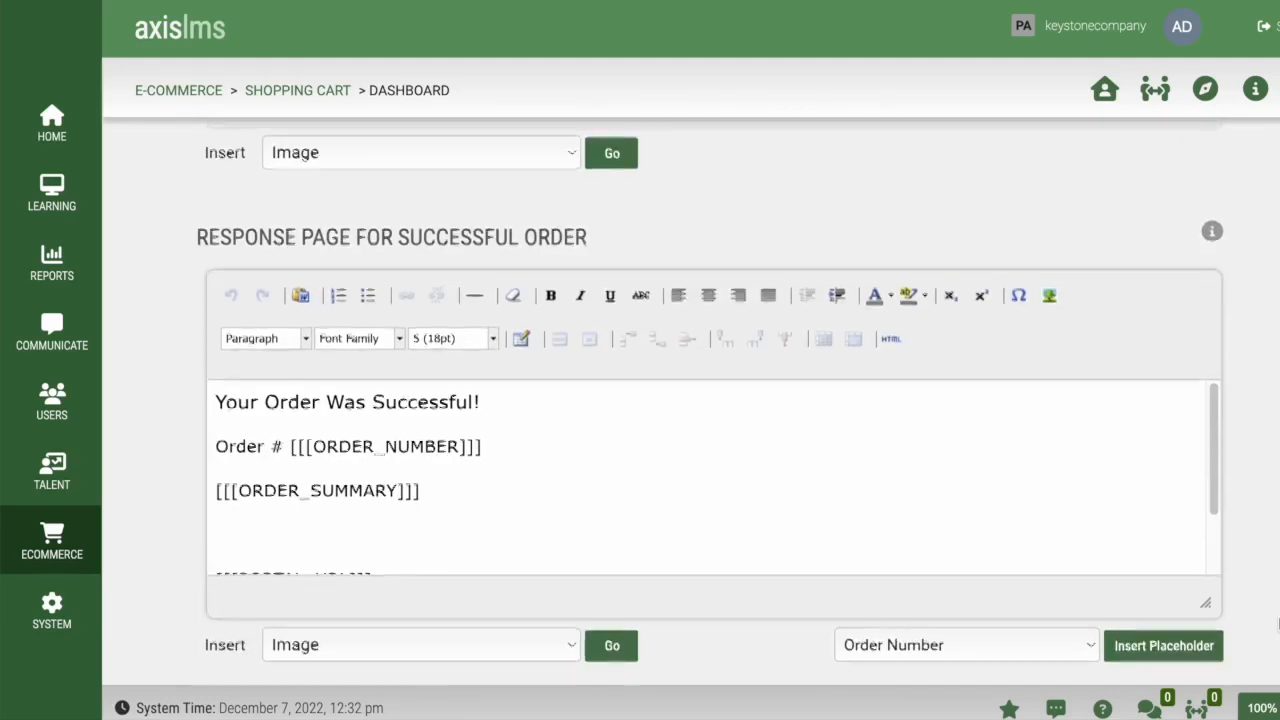
scroll(1278, 624, "down", 1)
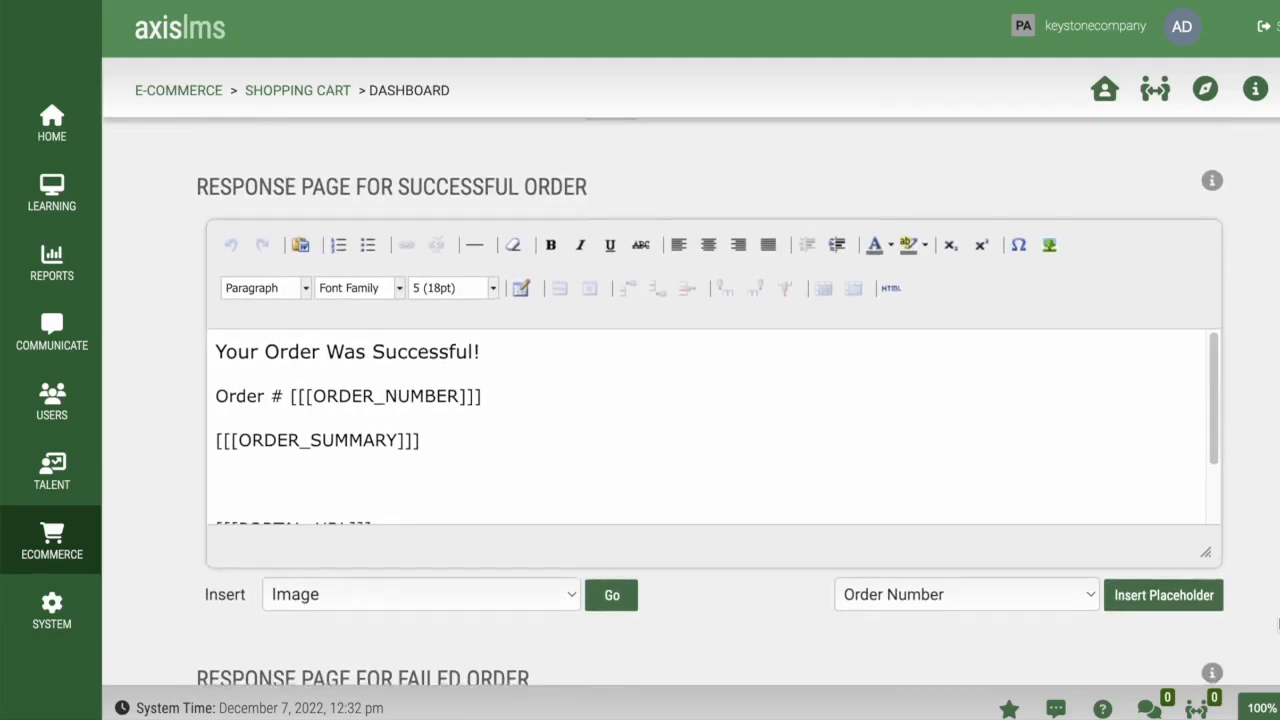
scroll(1278, 624, "down", 6)
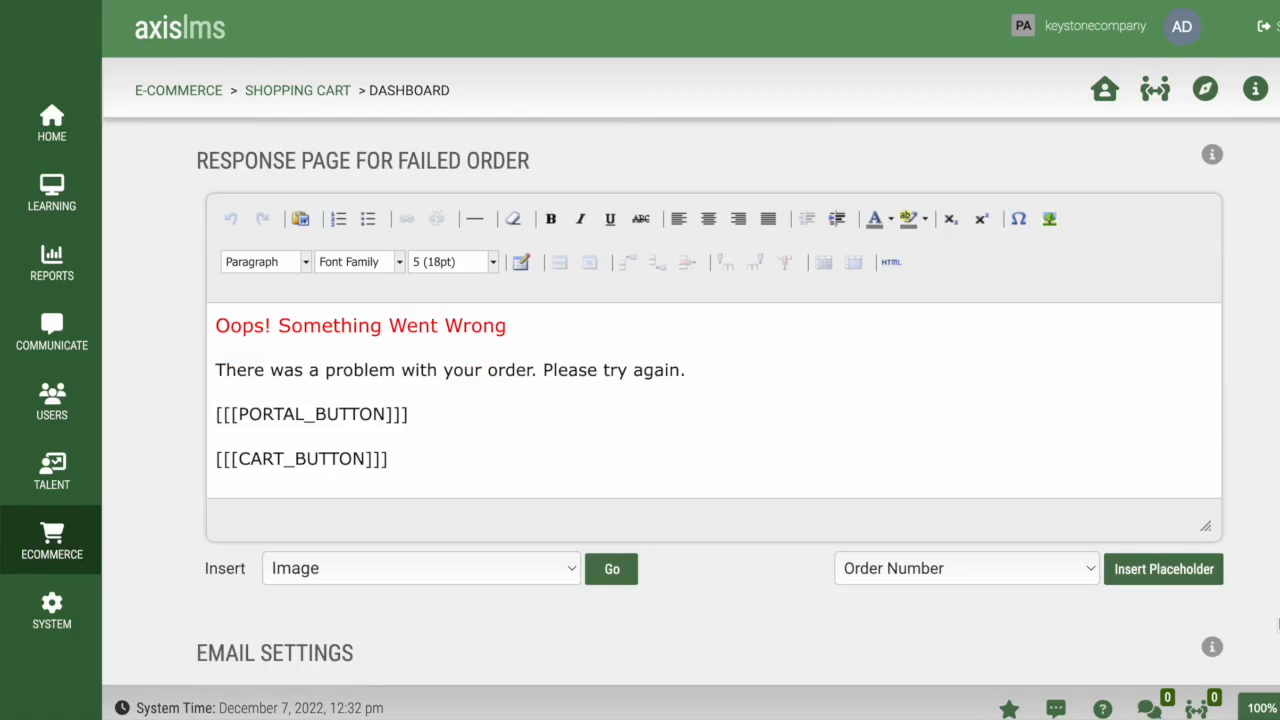
scroll(1278, 624, "down", 6)
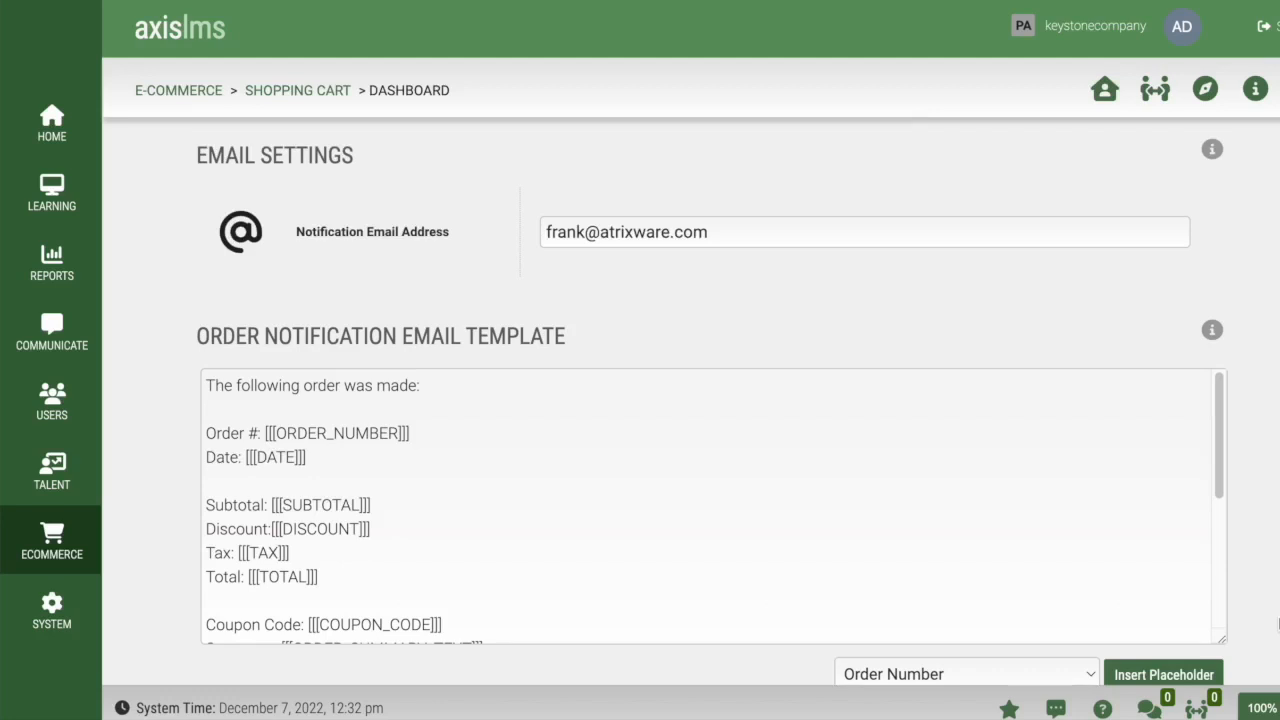
scroll(1278, 625, "down", 6)
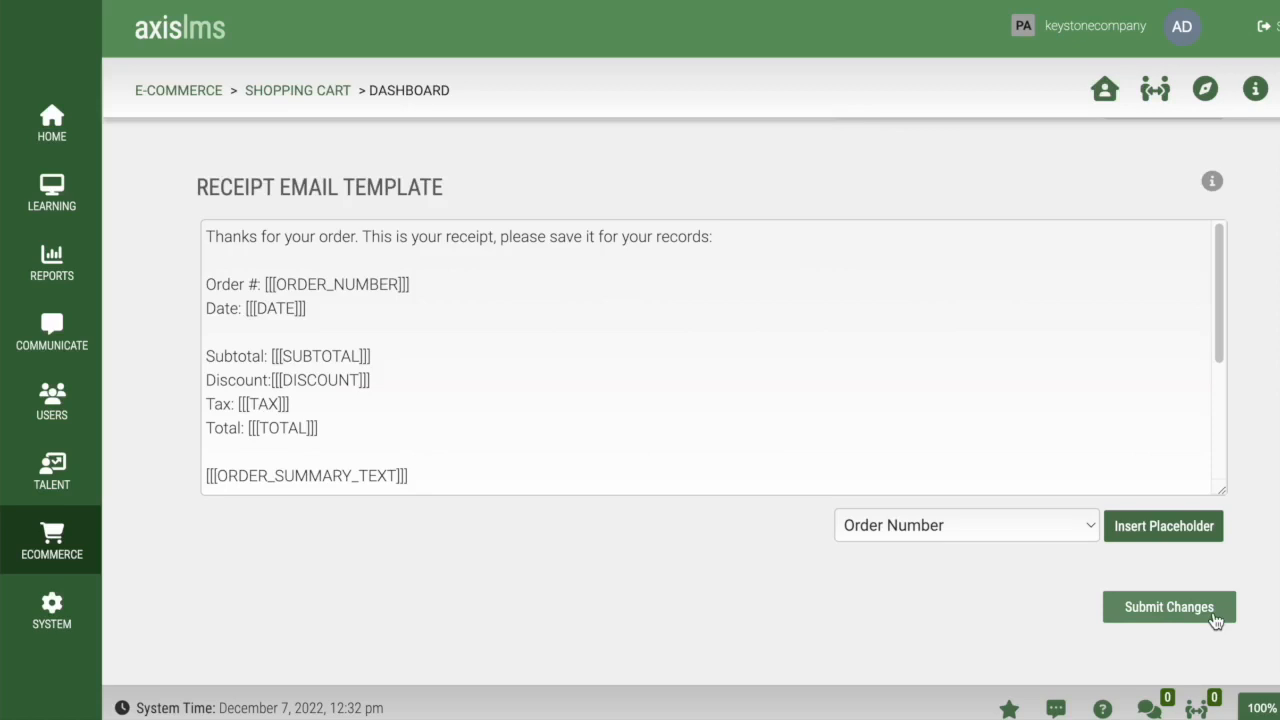
left_click(1214, 621)
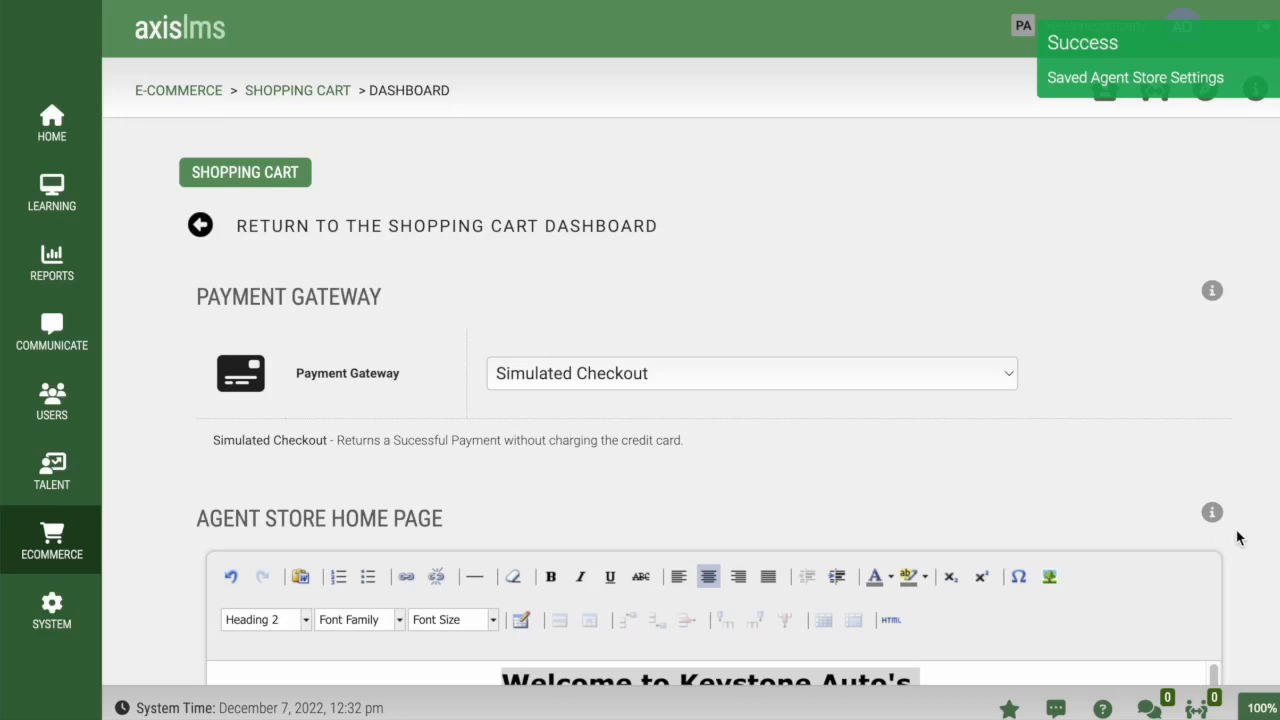
Filter the online courses by the keyword "parts" and open the Exhaust Systems course.
left_click(54, 205)
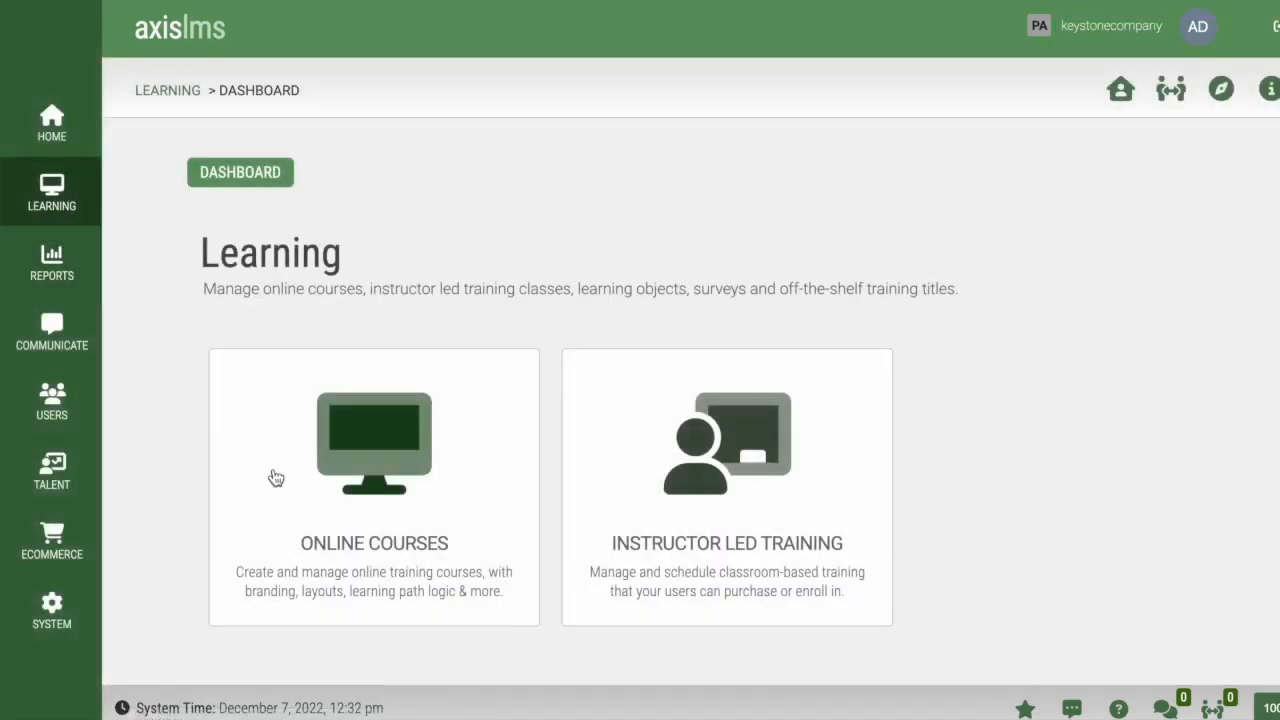
left_click(467, 512)
left_click(469, 513)
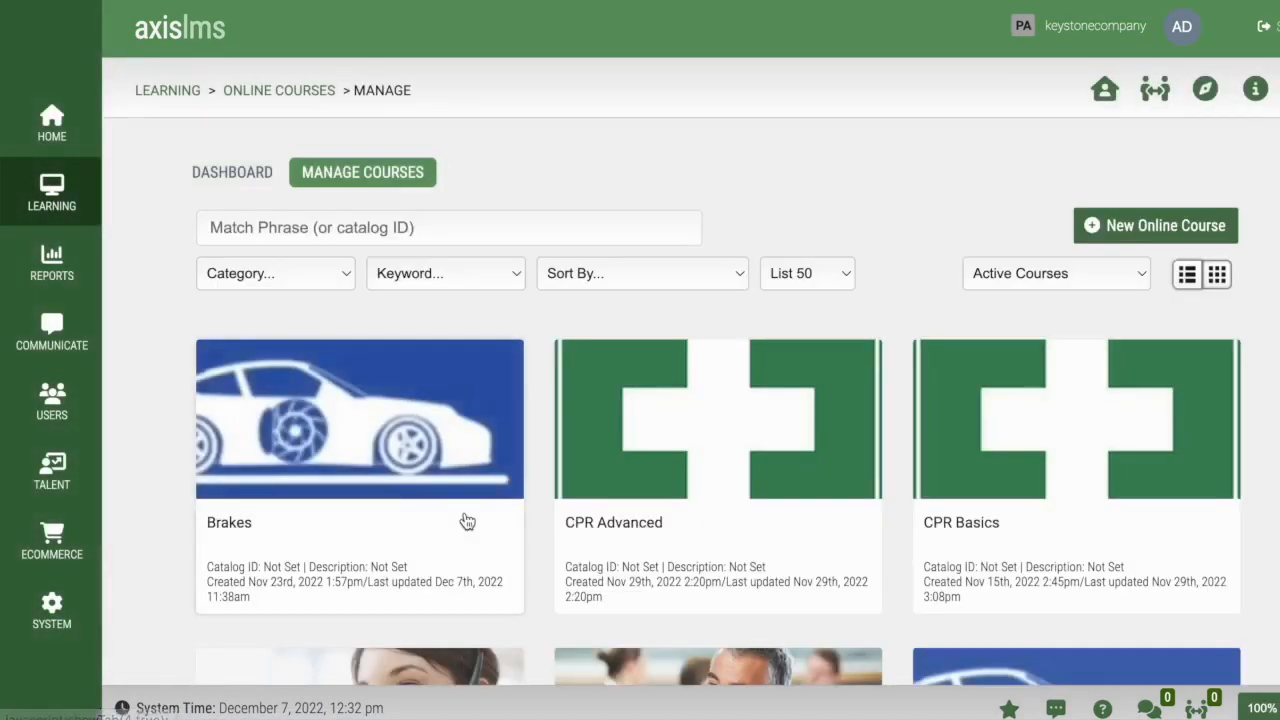
left_click(517, 276)
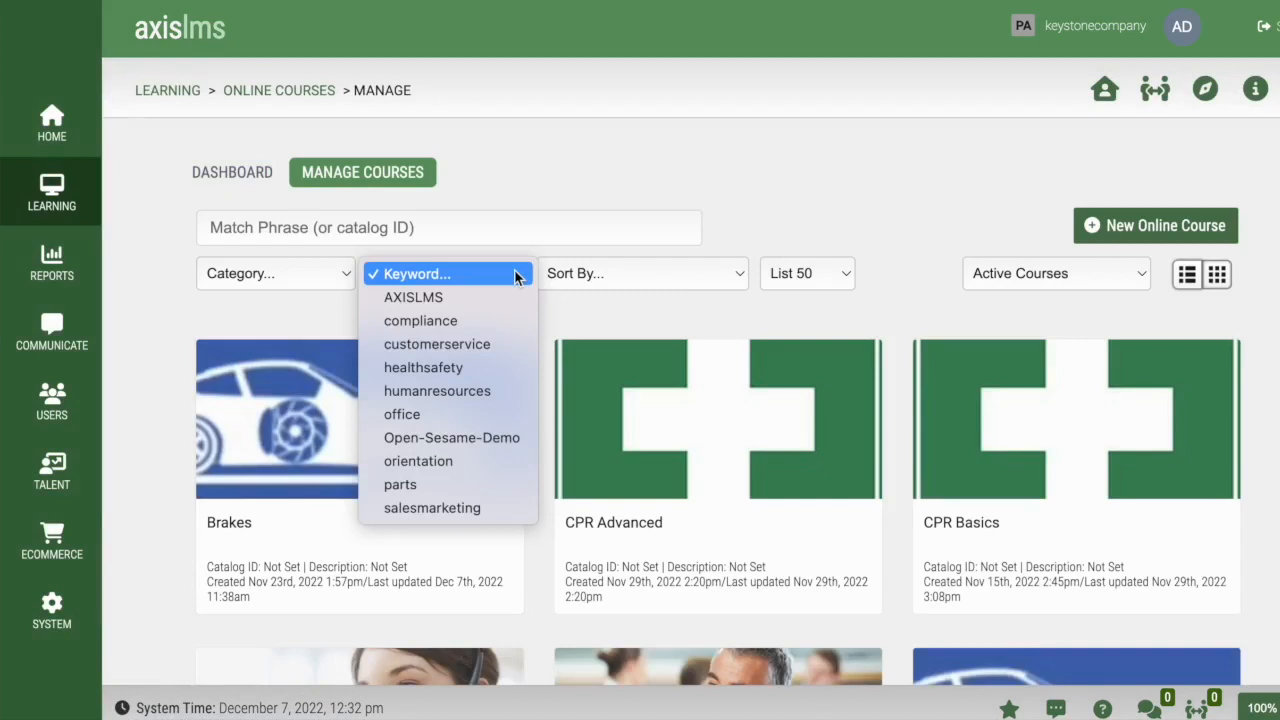
left_click(422, 484)
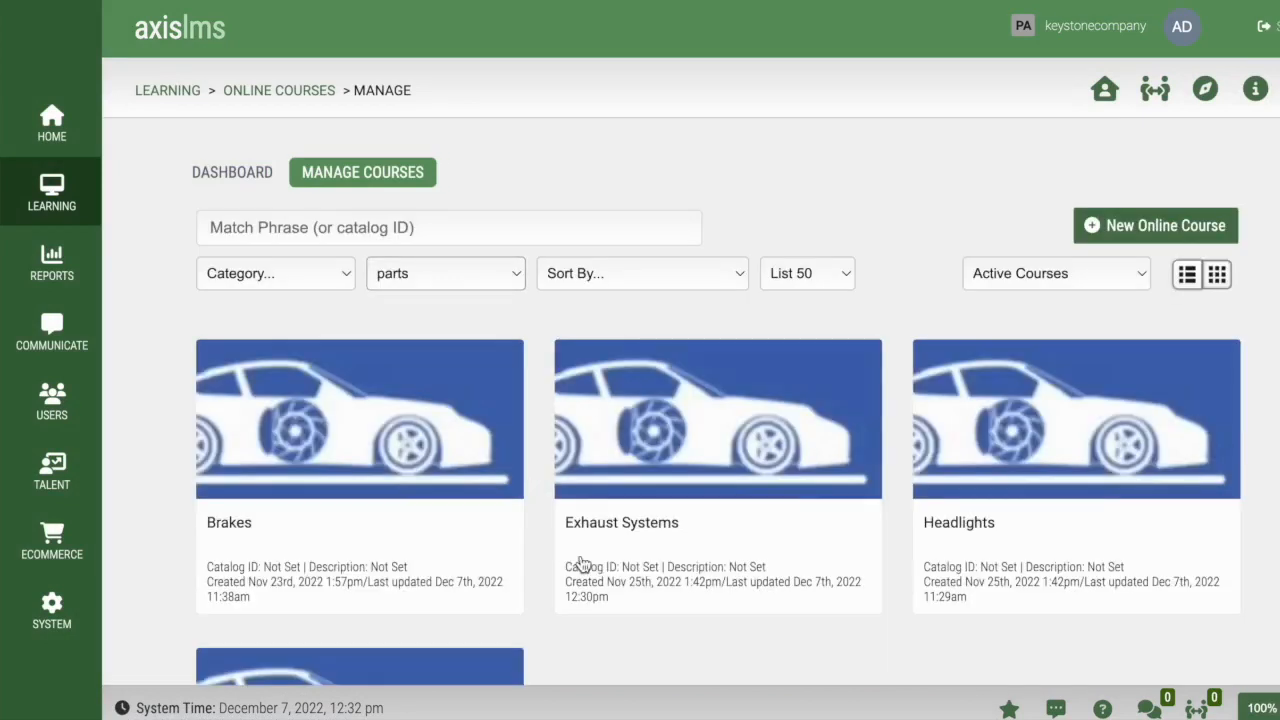
left_click(830, 543)
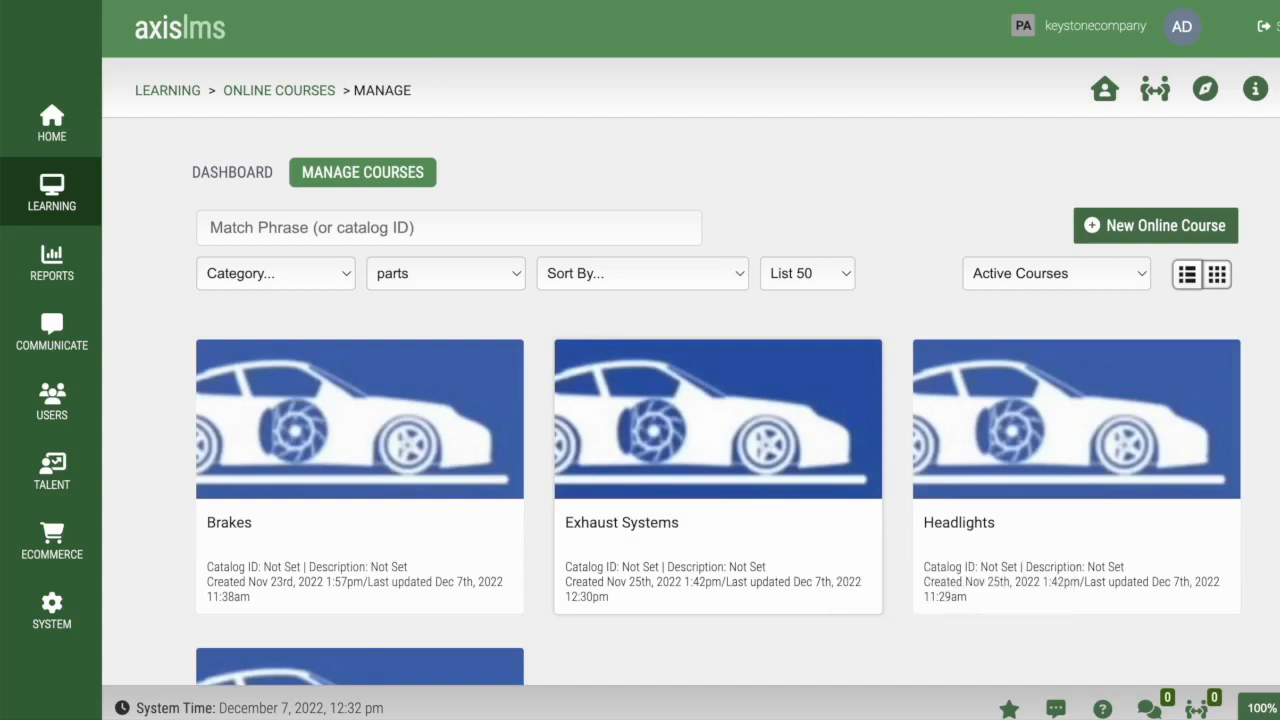
In the course's E-Commerce Settings, enable selling, set the price to 150.00 and mark the course as featured.
scroll(832, 543, "down", 5)
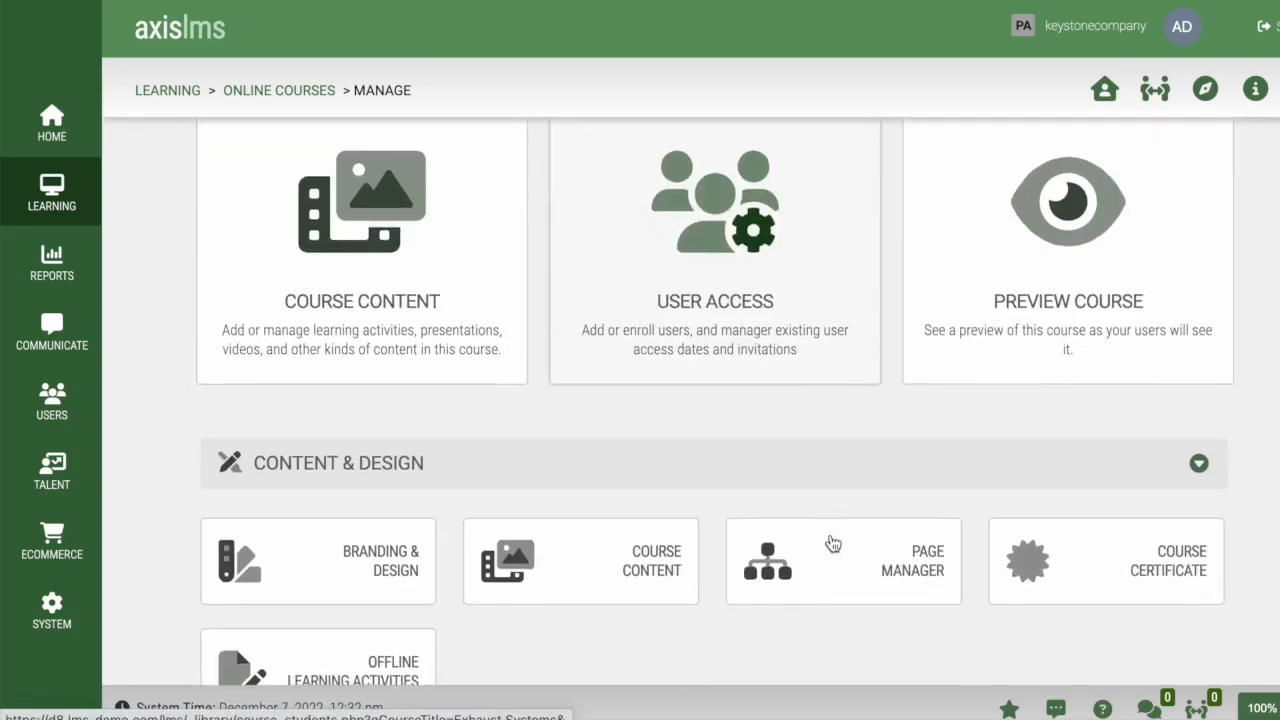
scroll(830, 543, "down", 2)
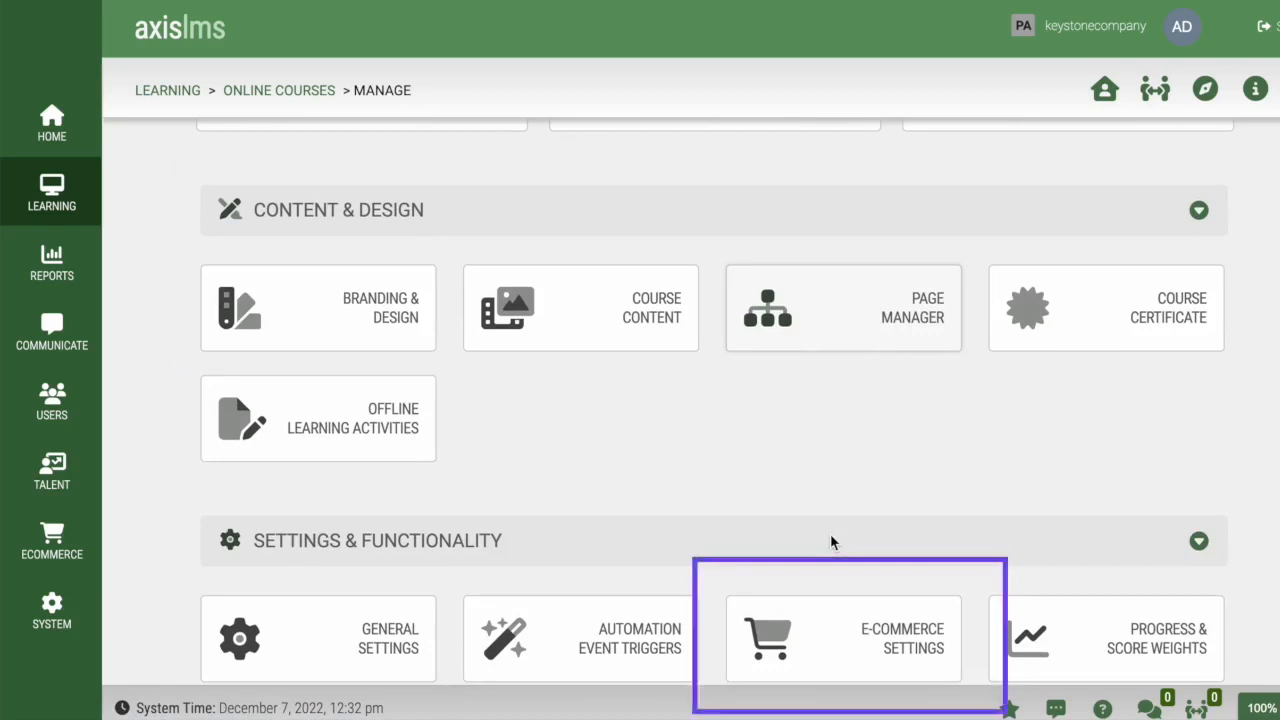
left_click(842, 640)
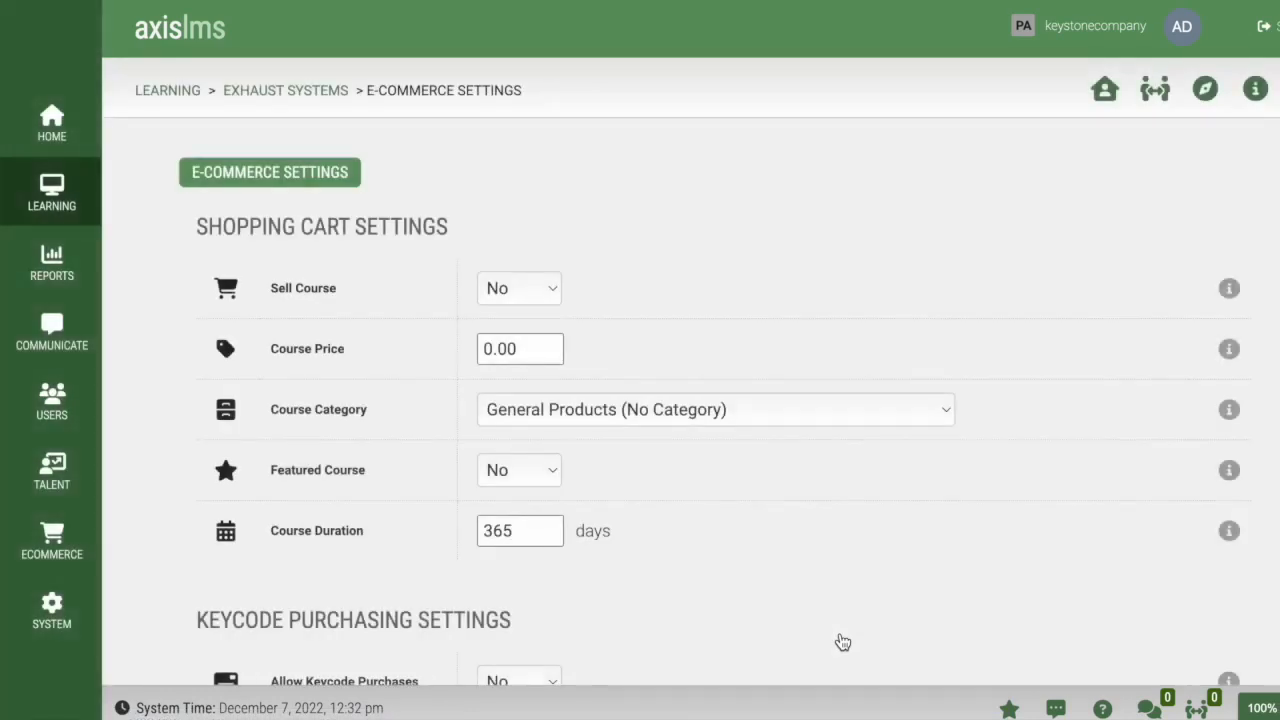
left_click(554, 289)
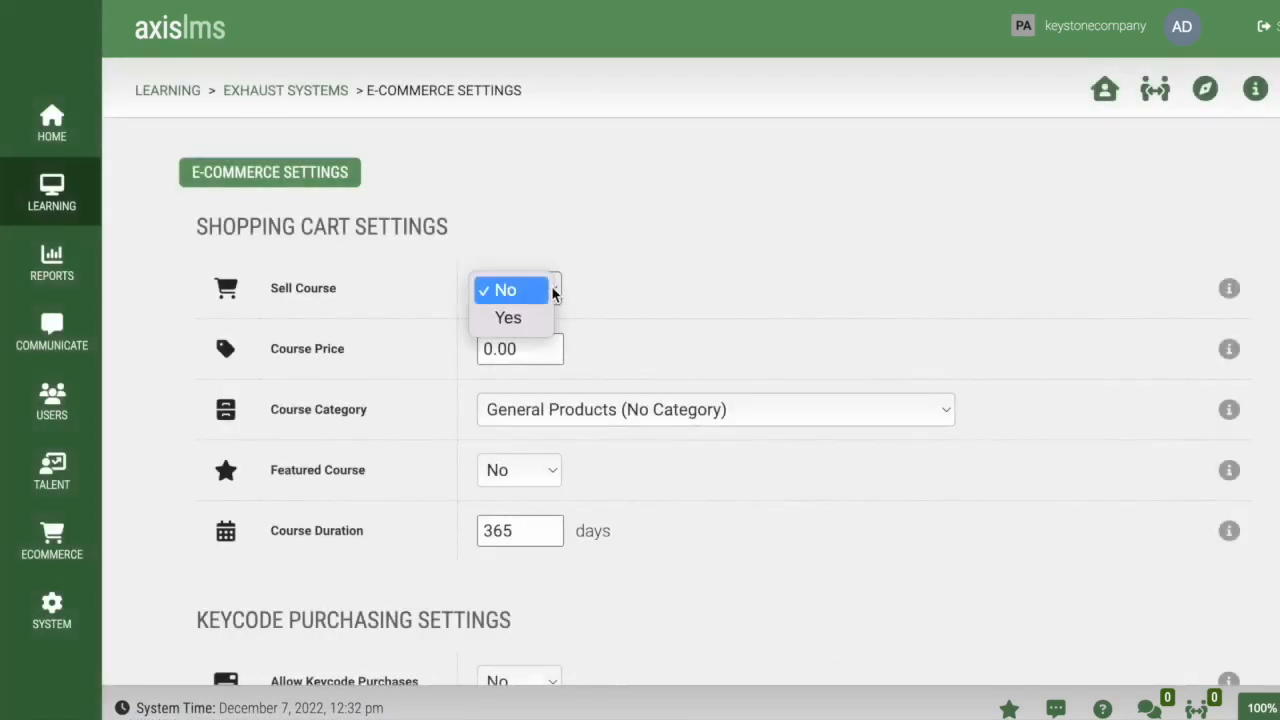
left_click(531, 324)
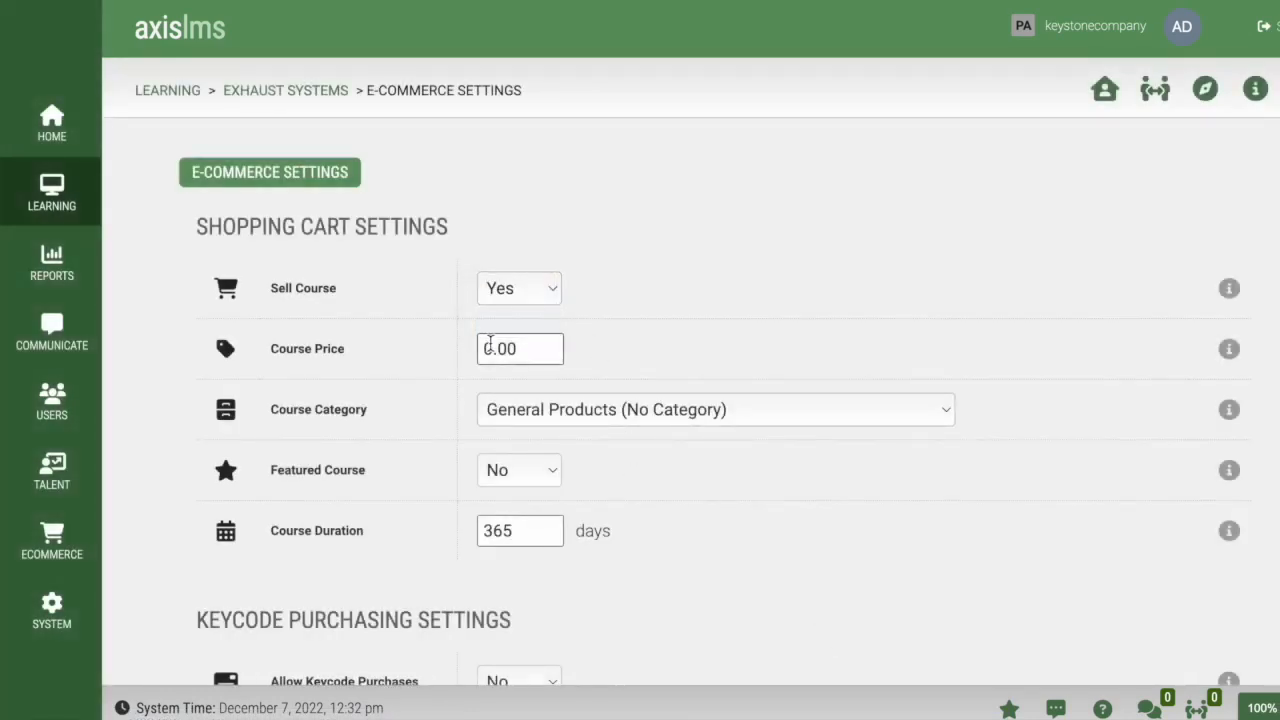
left_click_drag(491, 343, 482, 343)
type("150")
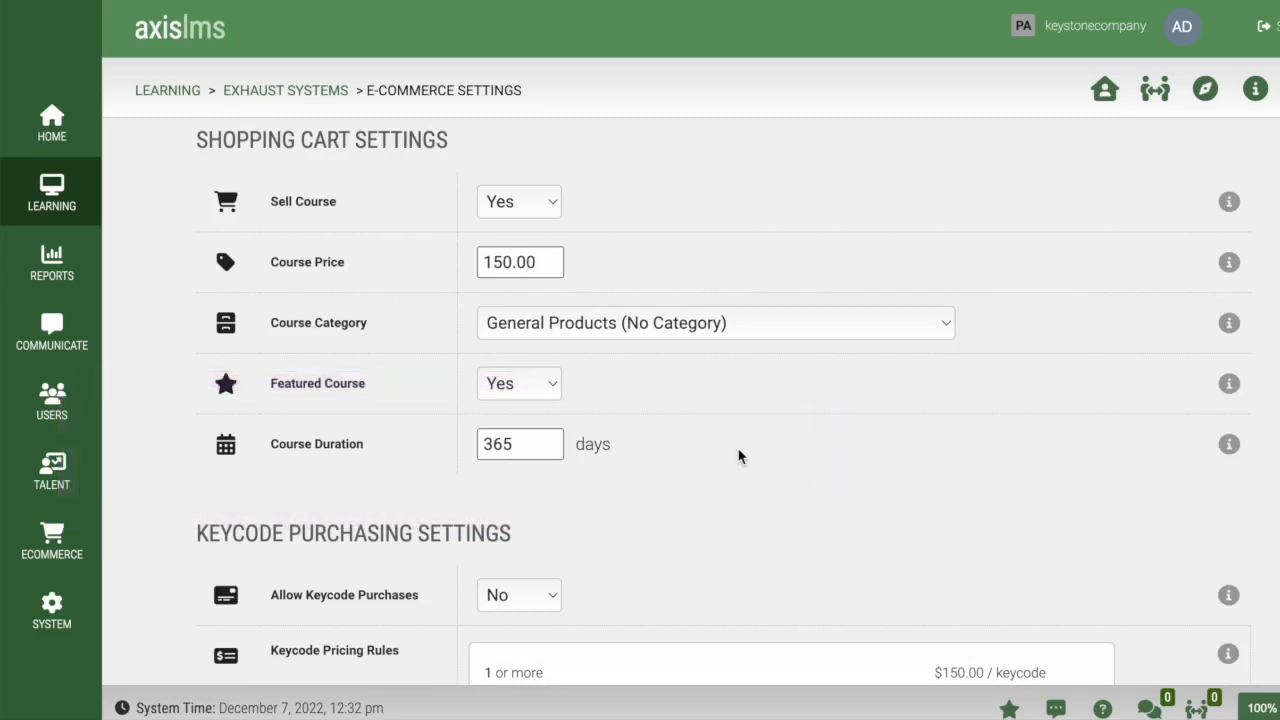
Allow keycode purchases for the Exhaust Systems course.
scroll(738, 456, "down", 4)
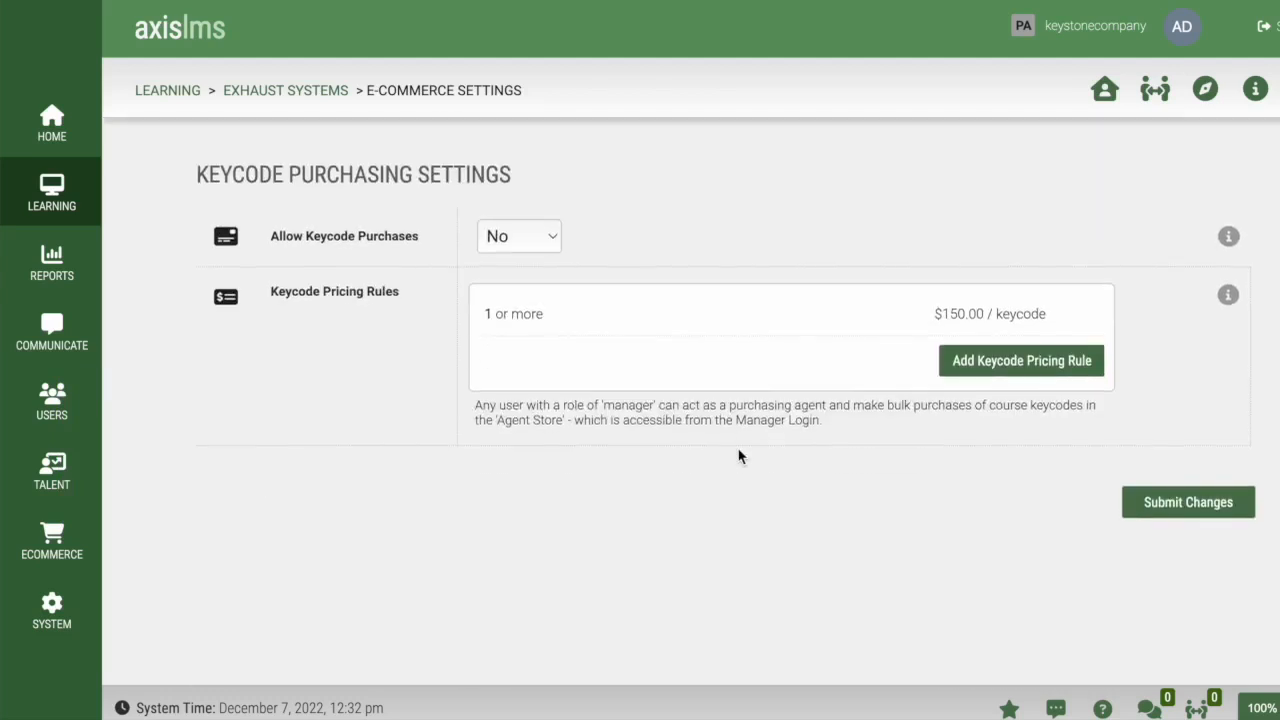
left_click(548, 240)
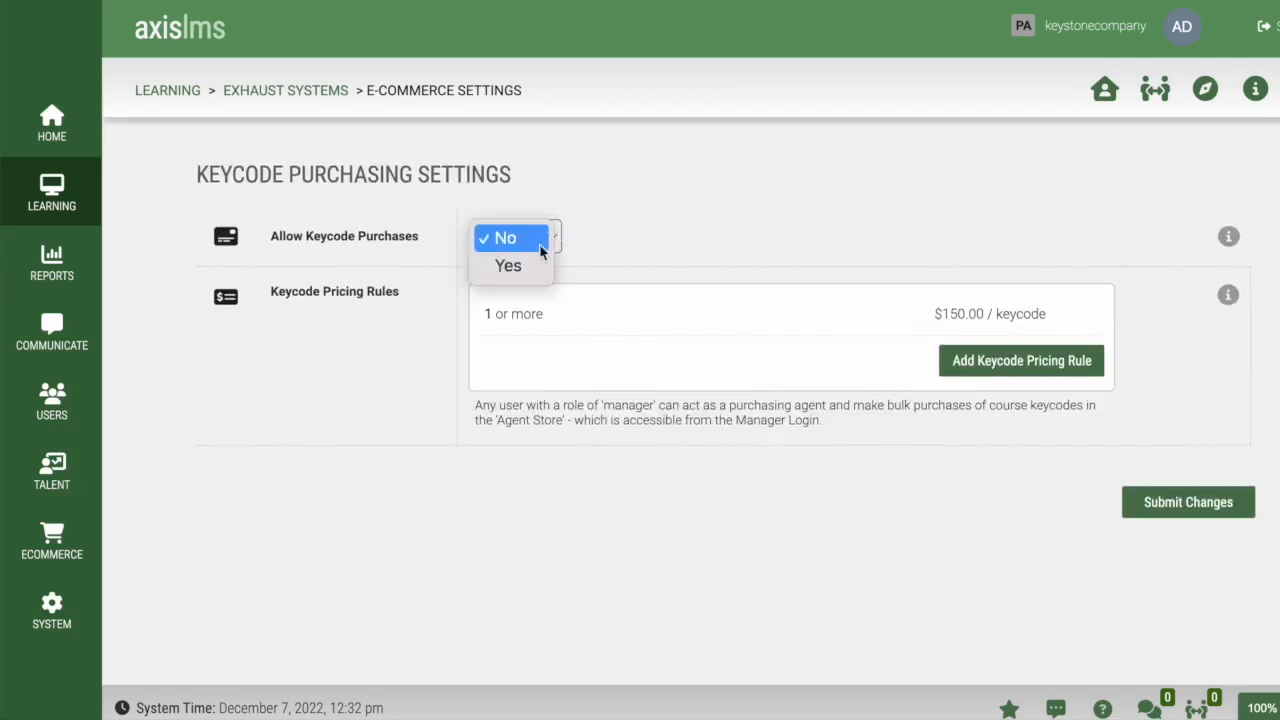
left_click(533, 266)
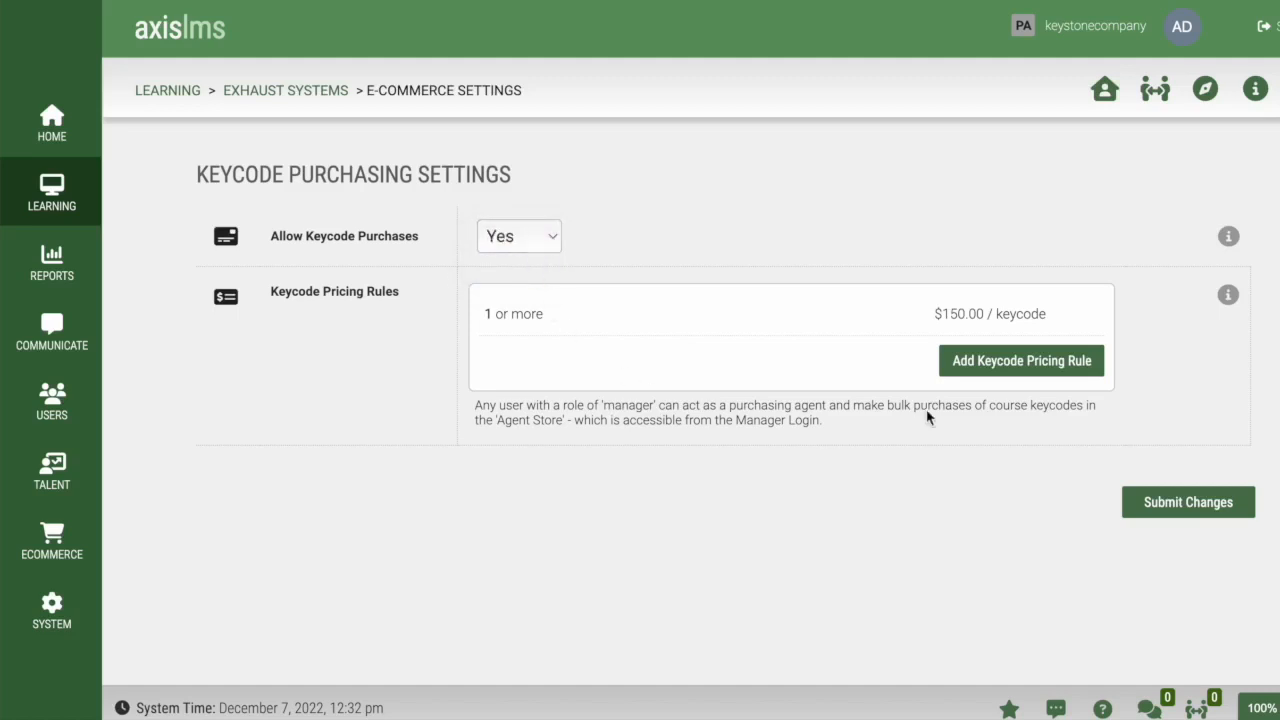
Add a keycode pricing rule with a minimum quantity of 10 at $125.00 per keycode.
left_click(1013, 362)
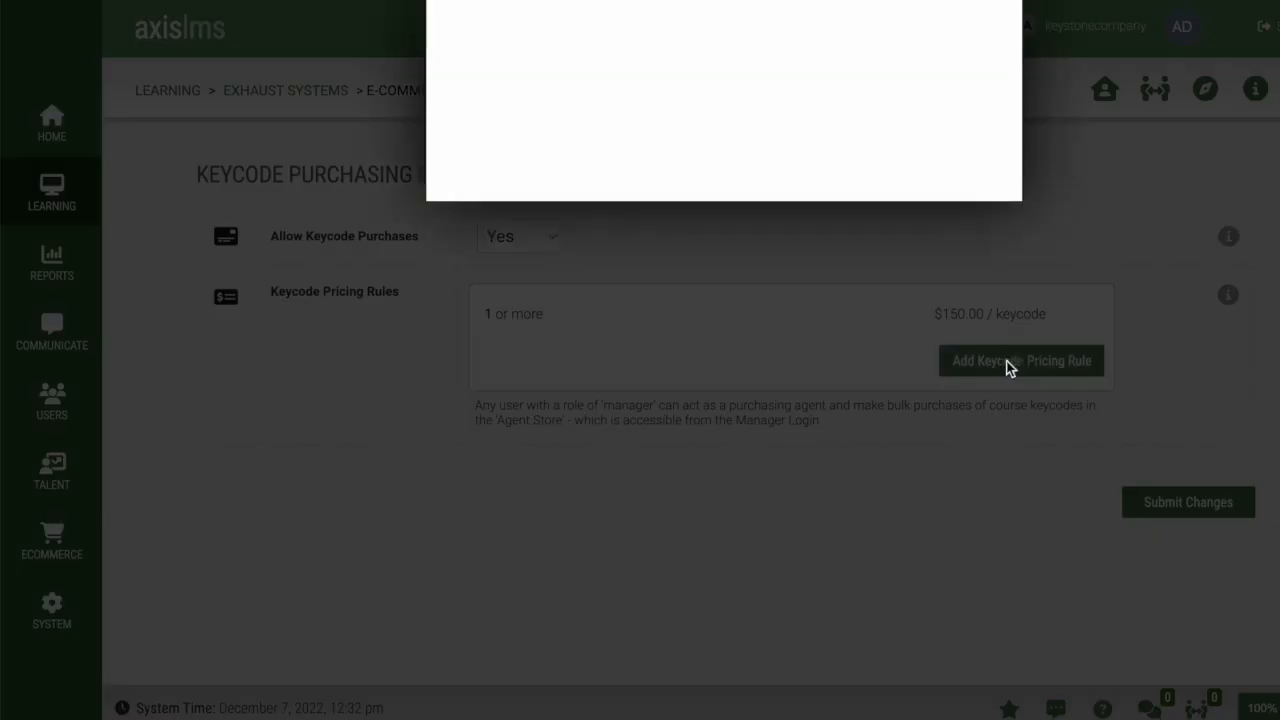
left_click(508, 143)
type("10")
left_click(517, 253)
type("125.00")
left_click(854, 347)
Add a keycode pricing rule with a minimum quantity of 20 at $100.00 per keycode and save the course's e-commerce settings.
left_click(985, 416)
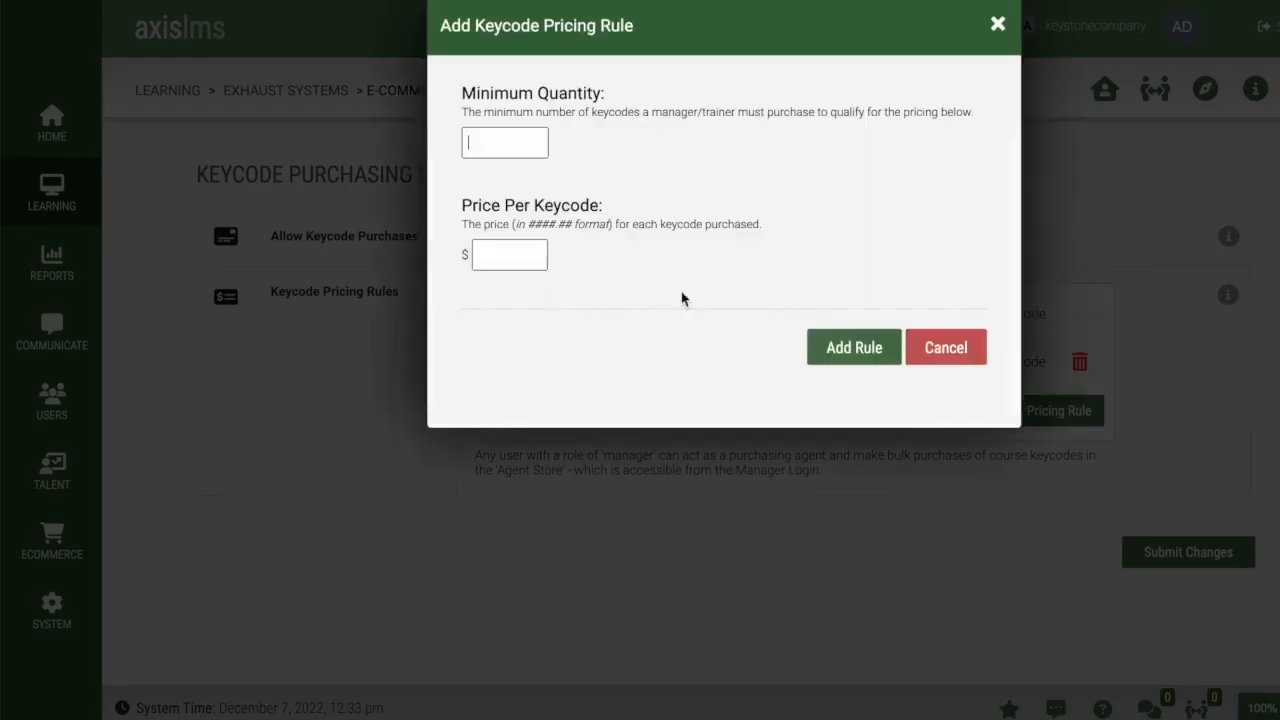
type("20")
left_click(520, 248)
type("100.00")
left_click(852, 347)
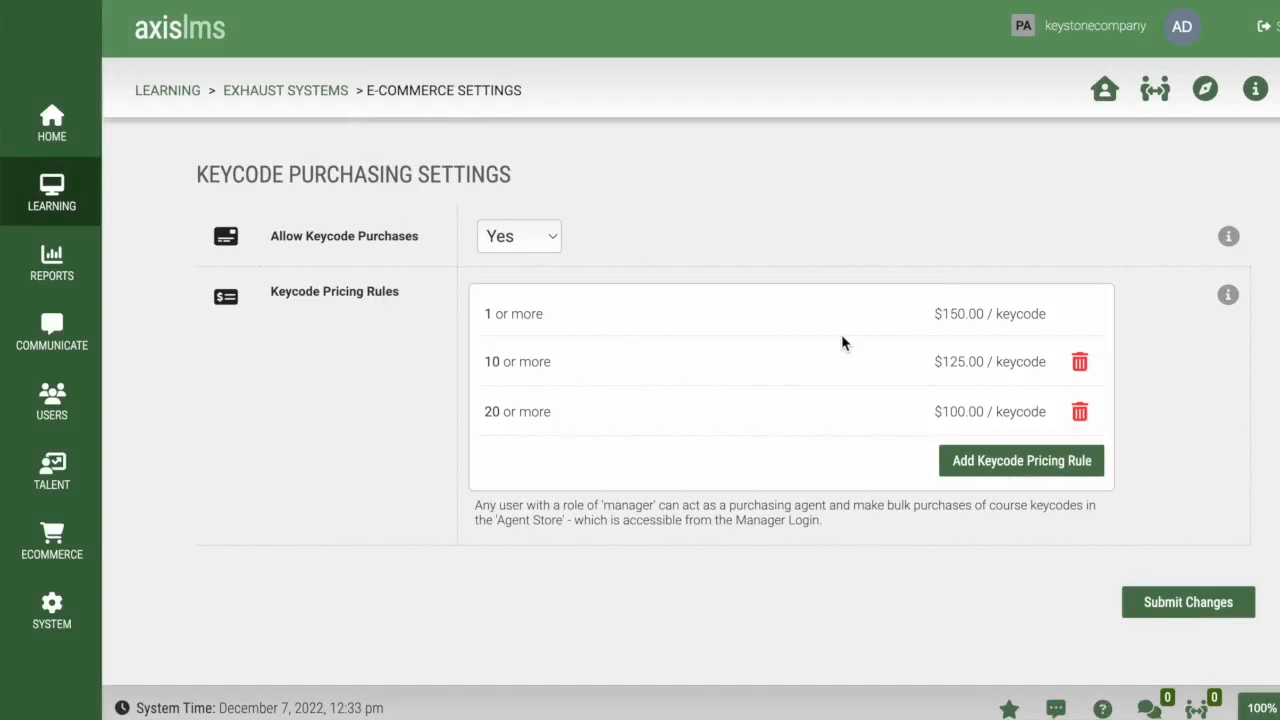
left_click(1181, 605)
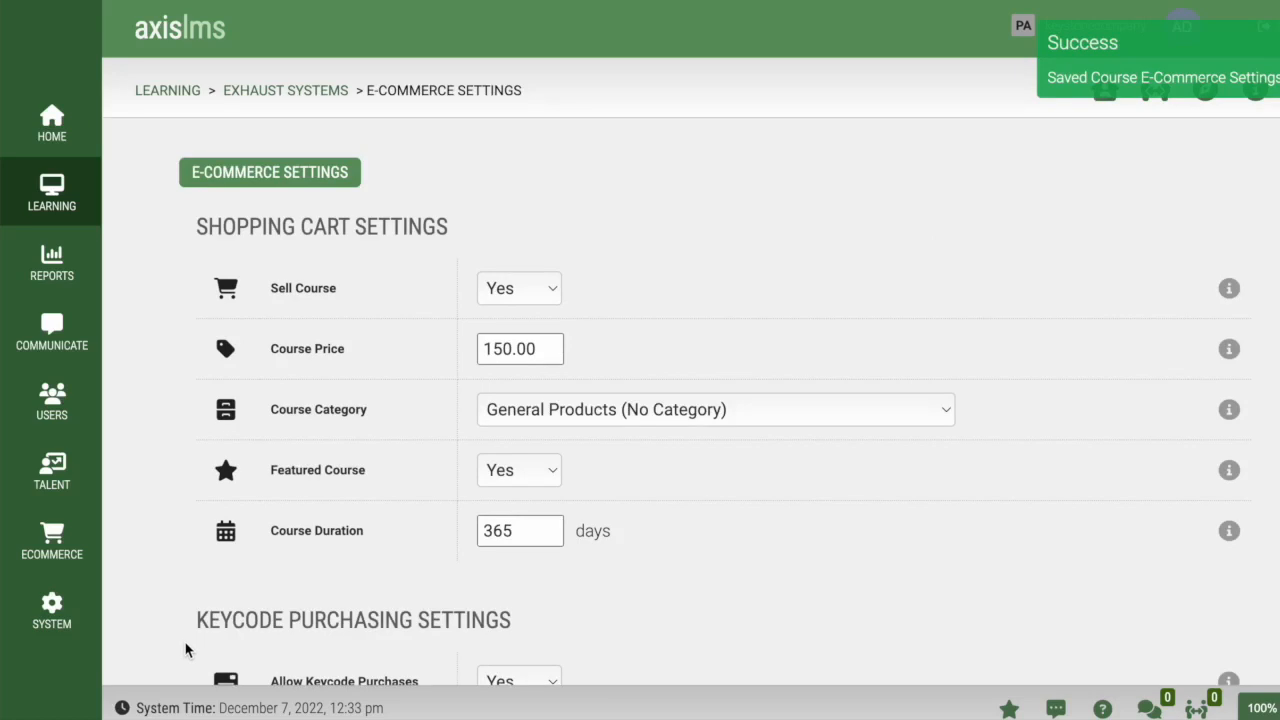
Open the My Online Training page of the Learning Portal website for editing in the site design's page editor.
left_click(64, 623)
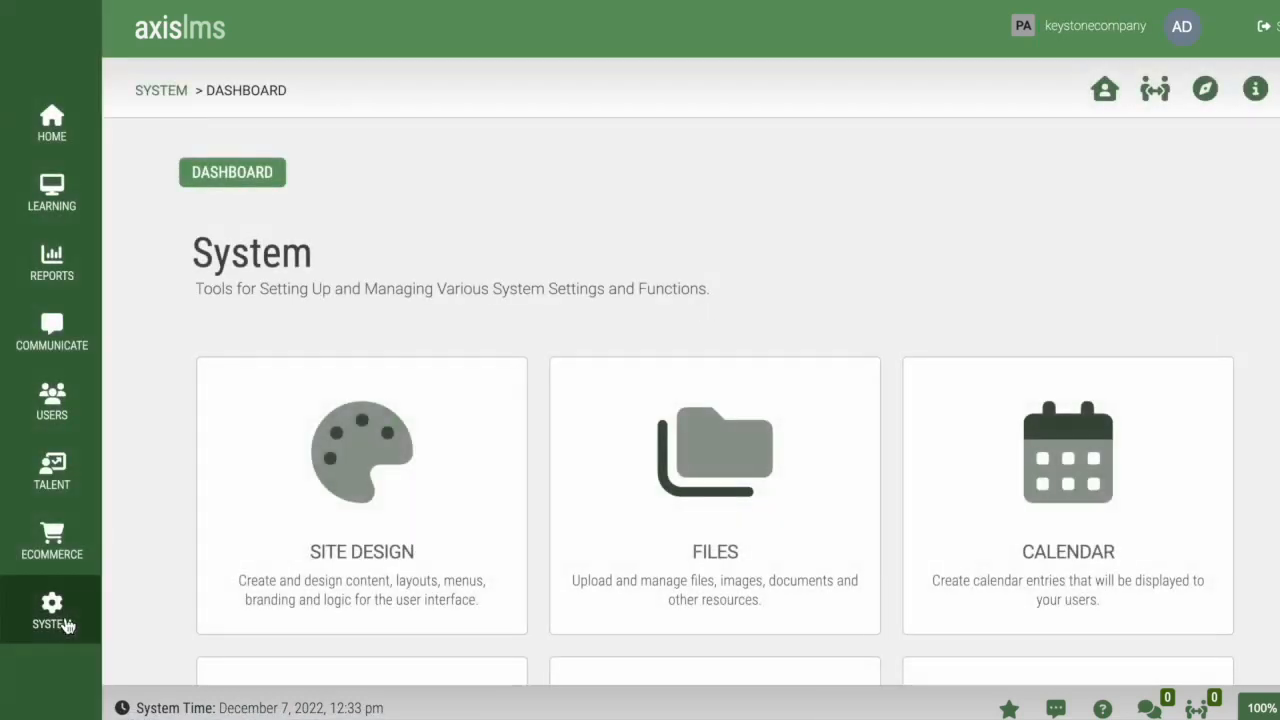
left_click(466, 534)
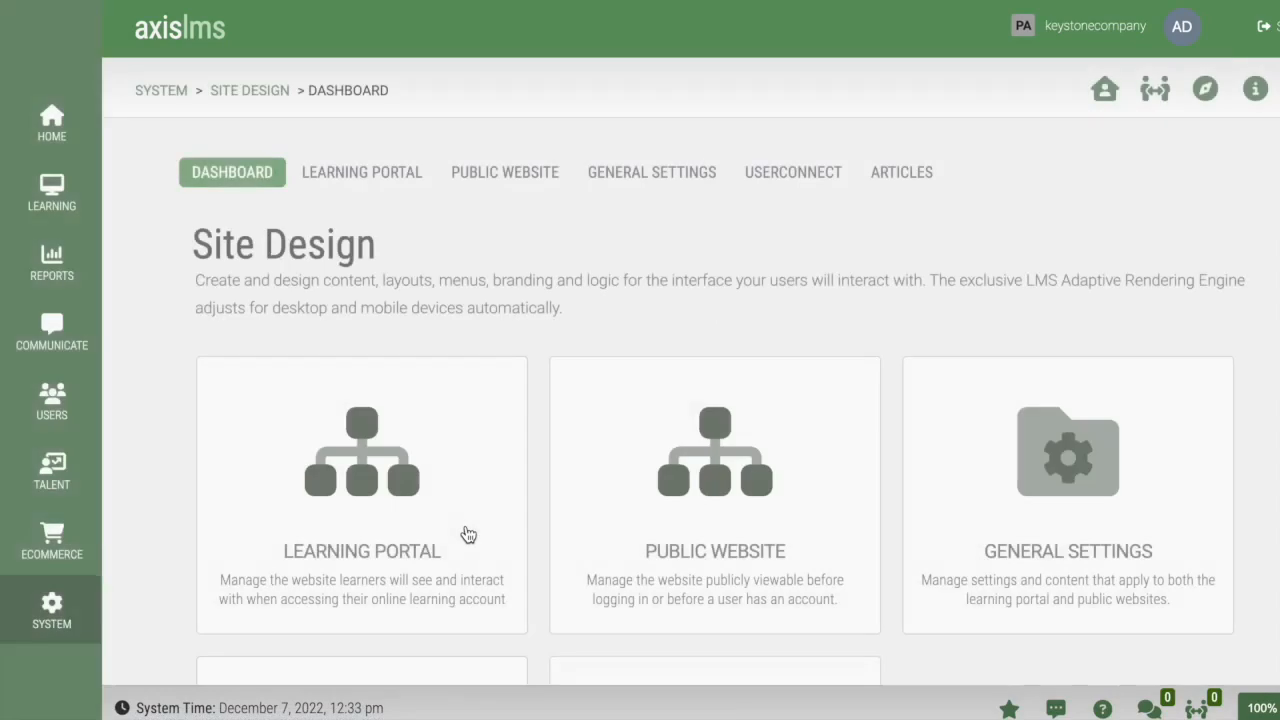
left_click(468, 535)
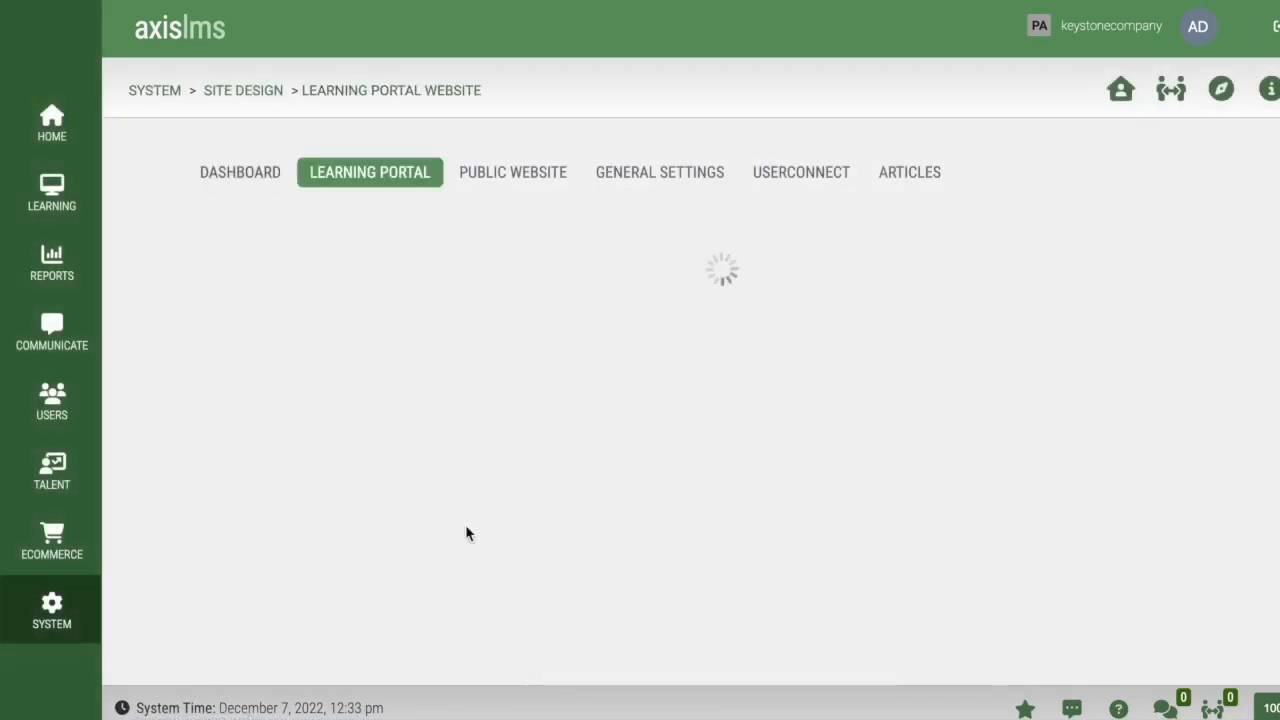
left_click(468, 535)
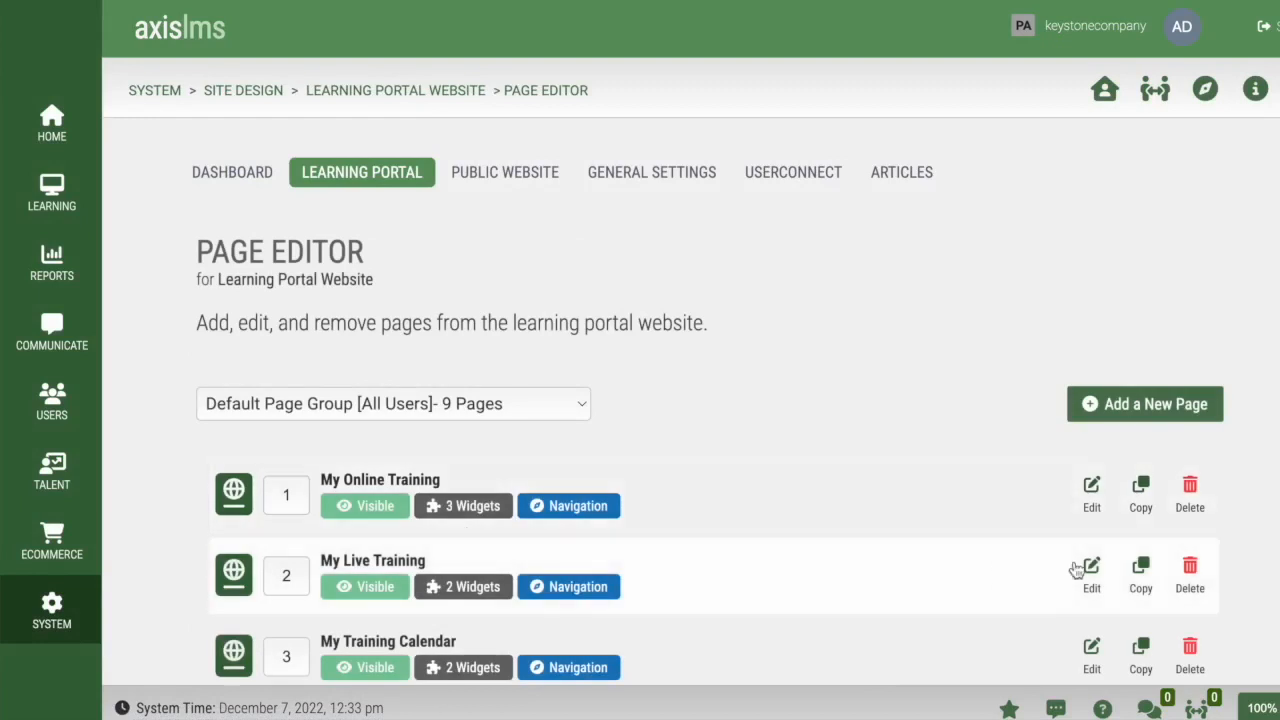
left_click(1091, 425)
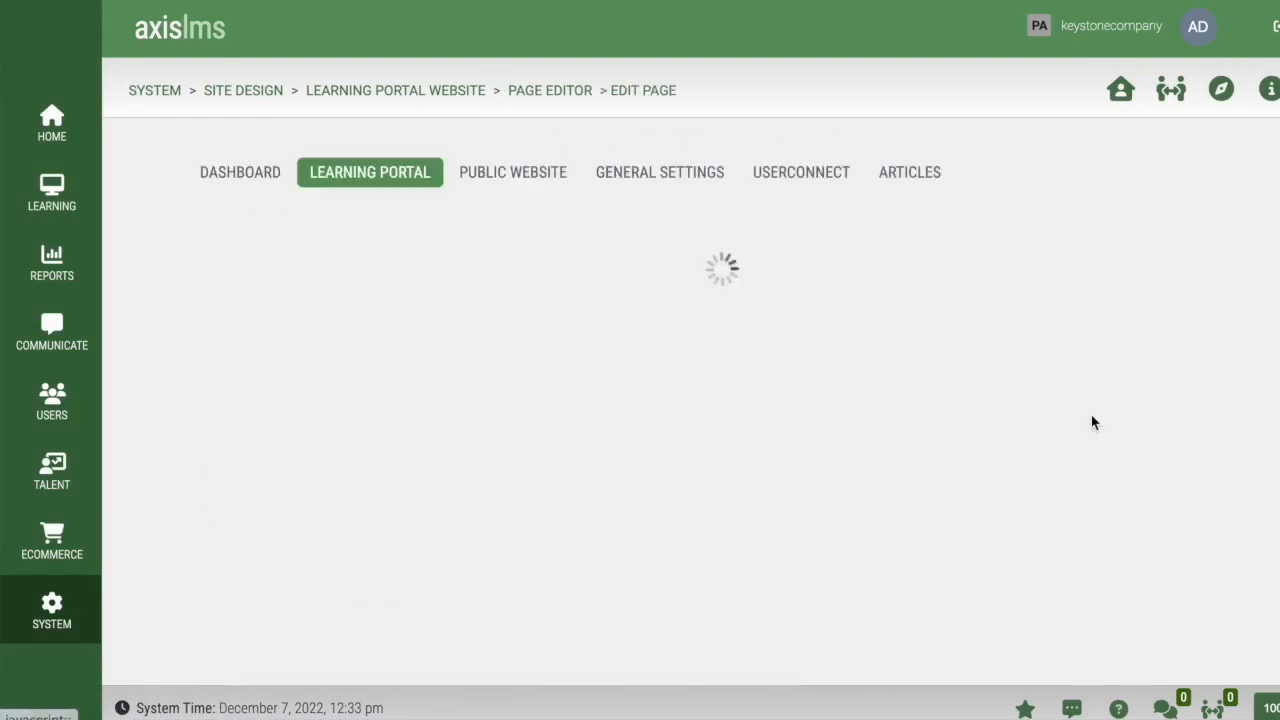
Add a Redeem Keycode widget from the Other category to the My Online Training page.
scroll(1266, 514, "down", 2)
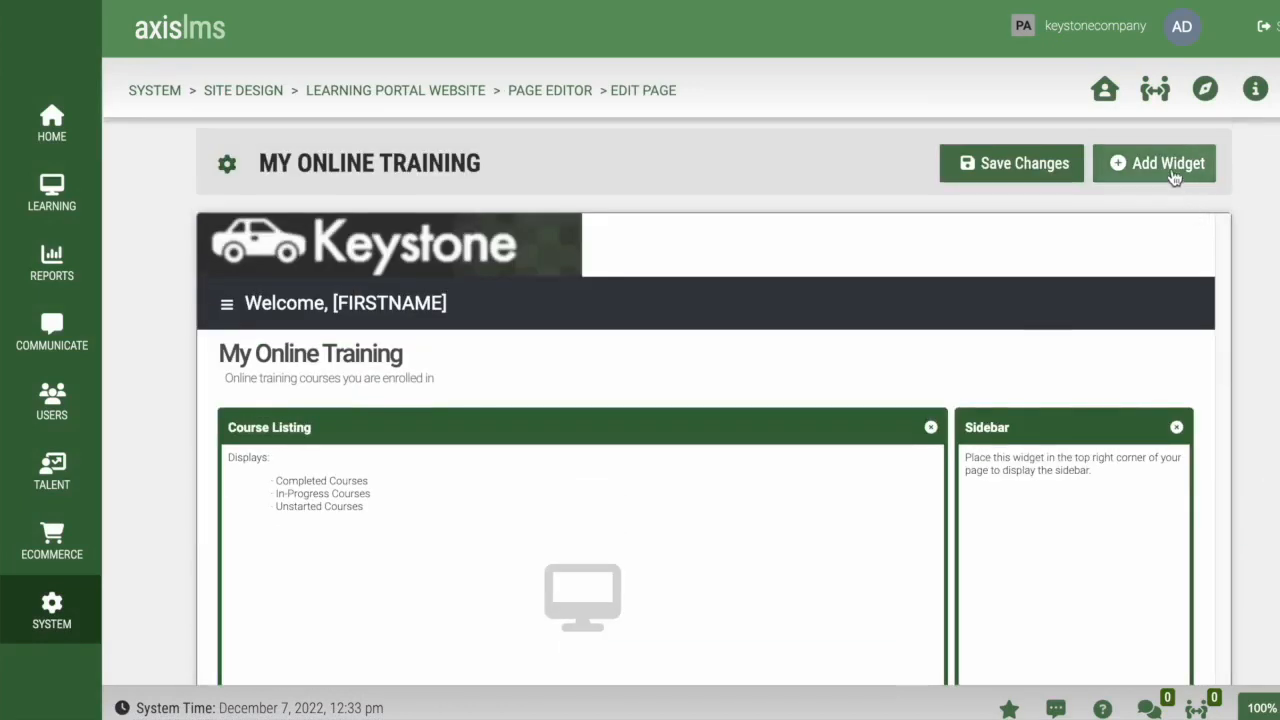
left_click(1170, 182)
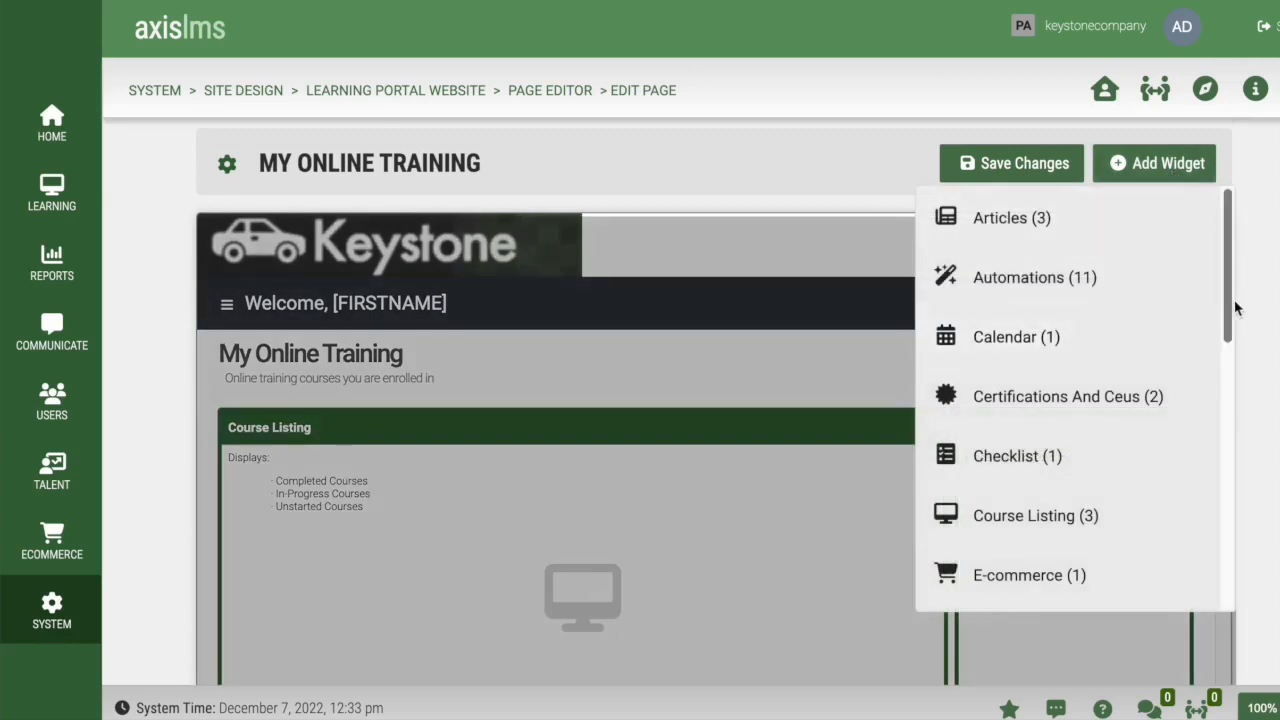
left_click_drag(1240, 326, 1249, 491)
left_click(1150, 550)
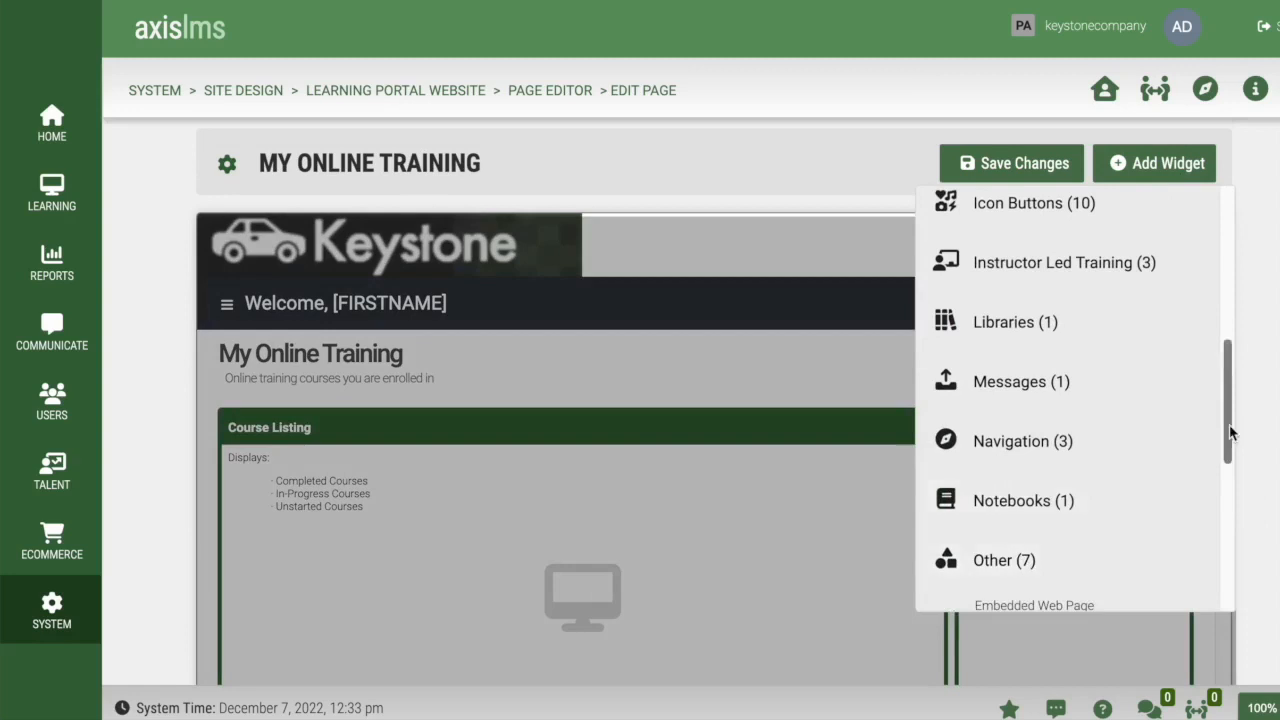
scroll(1100, 450, "down", 4)
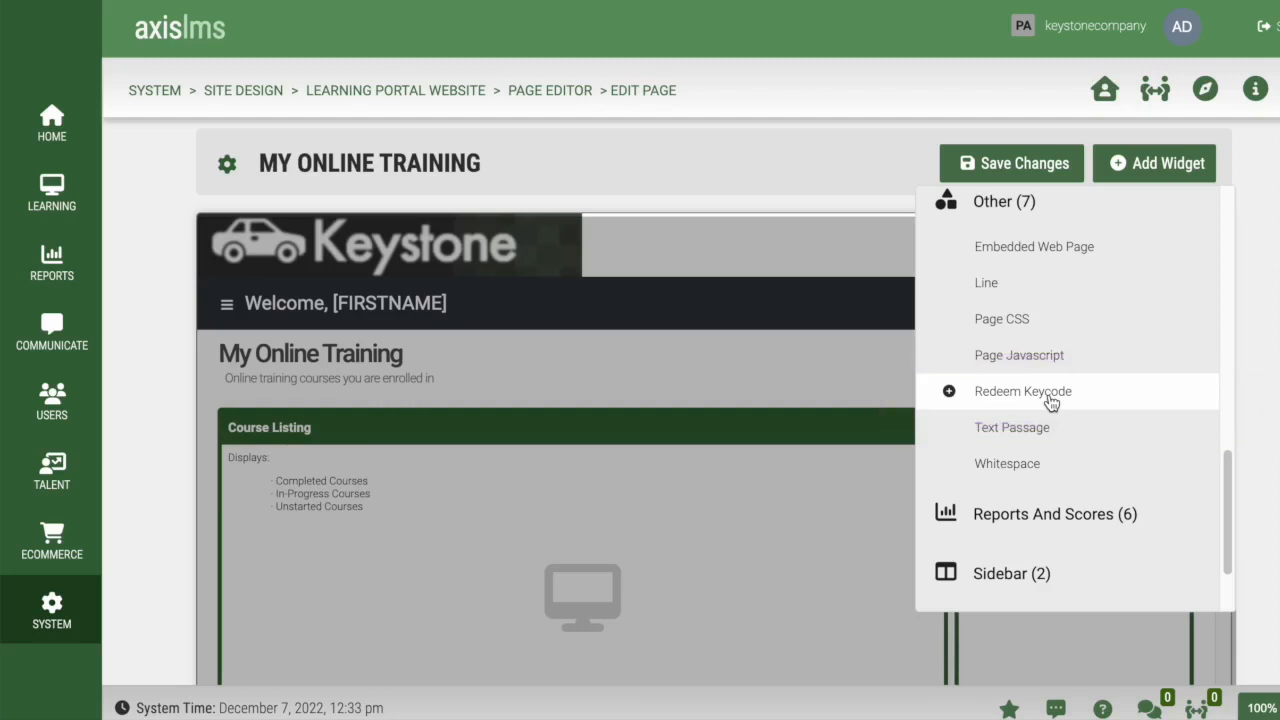
left_click(1050, 400)
Move the Redeem Keycode widget above the Sidebar widget, beside the Course Listing, and save the page.
scroll(561, 419, "down", 5)
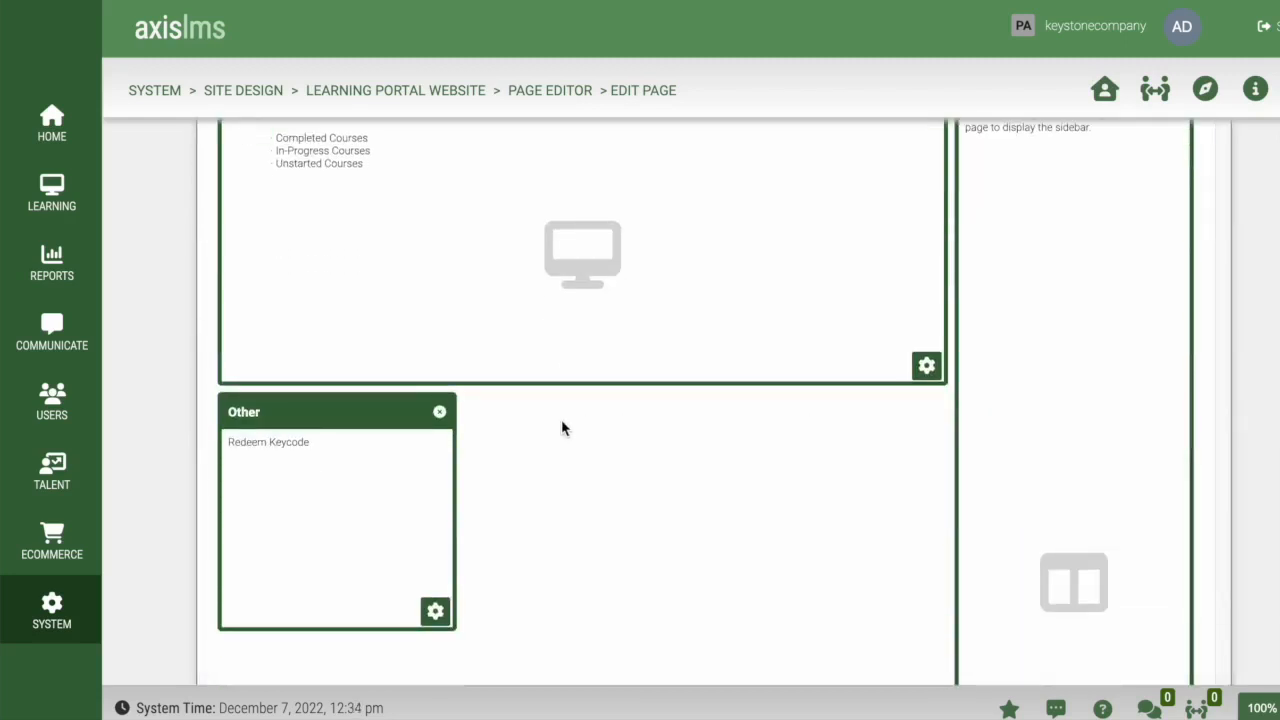
left_click_drag(369, 409, 1092, 203)
scroll(923, 403, "up", 3)
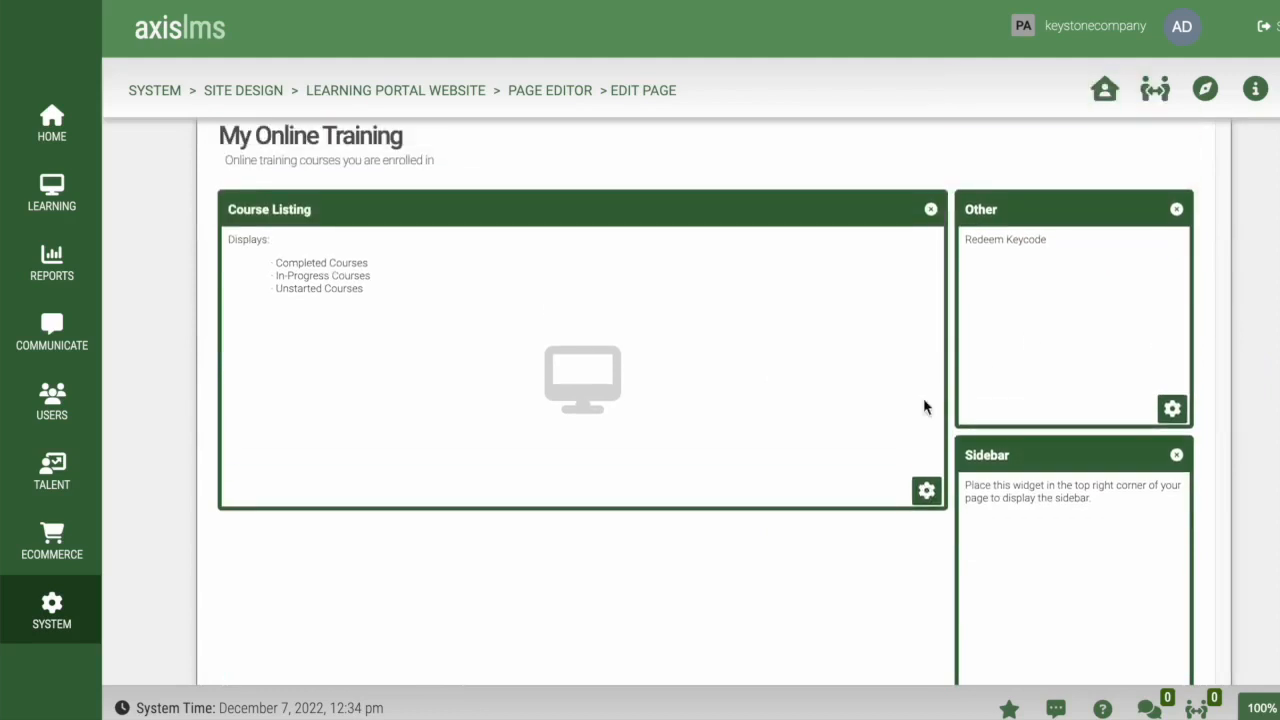
scroll(1260, 393, "up", 4)
left_click(1018, 375)
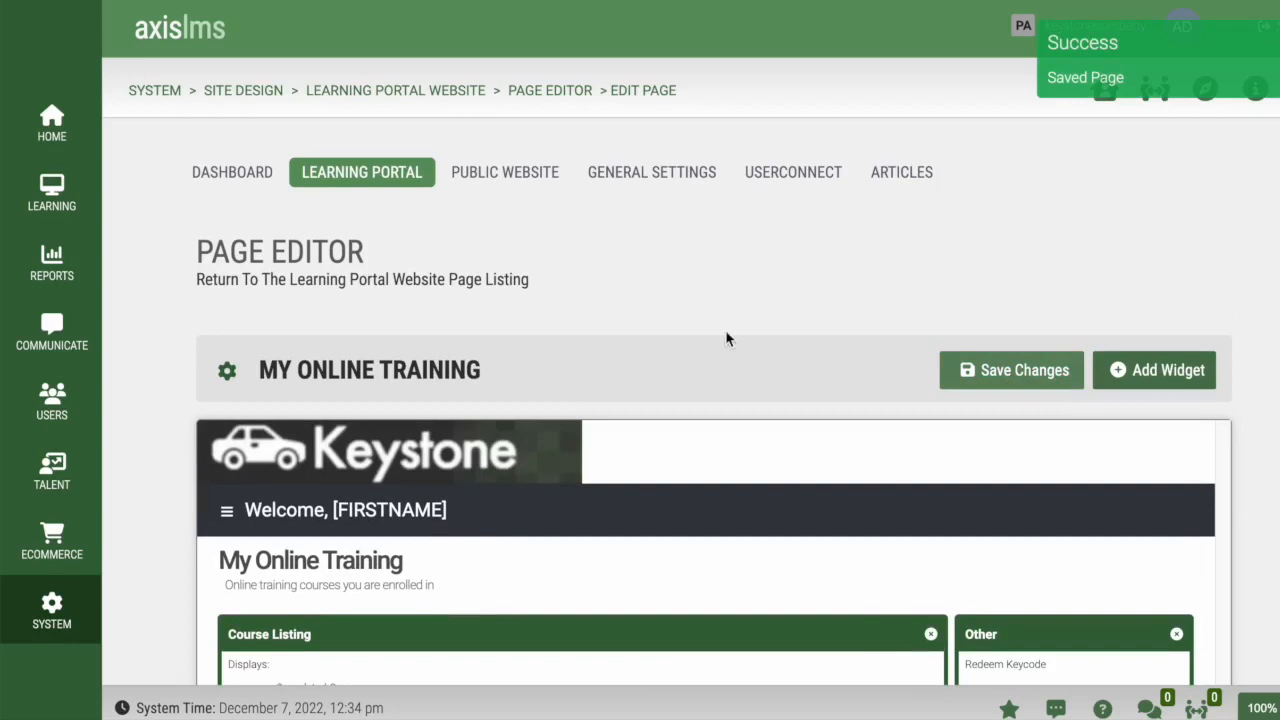